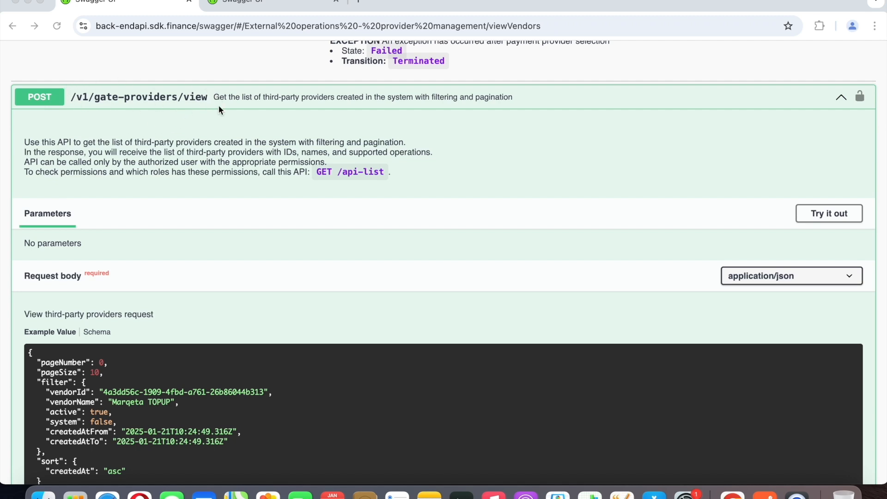
Check the example request body for listing third-party providers, switch to Postman and send the View vendors request.
{"action": "scroll", "coordinate": [219, 110], "scroll_direction": "down", "scroll_amount": 5}
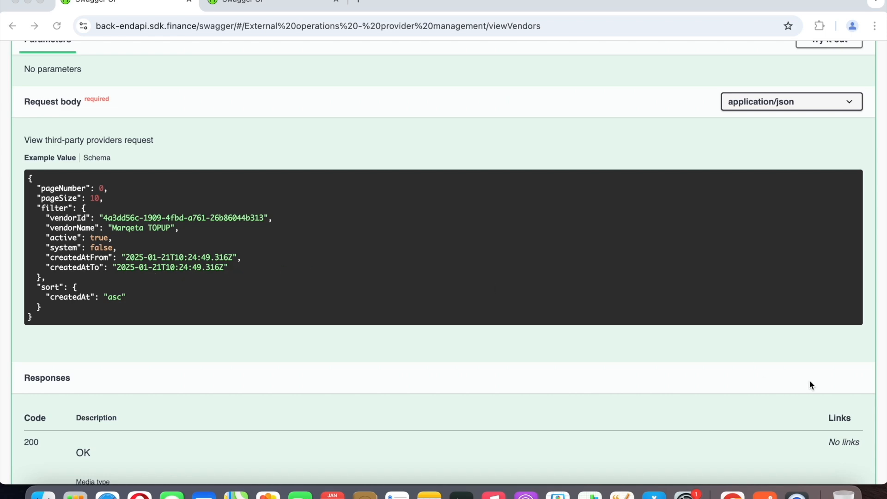
{"action": "left_click", "coordinate": [764, 495]}
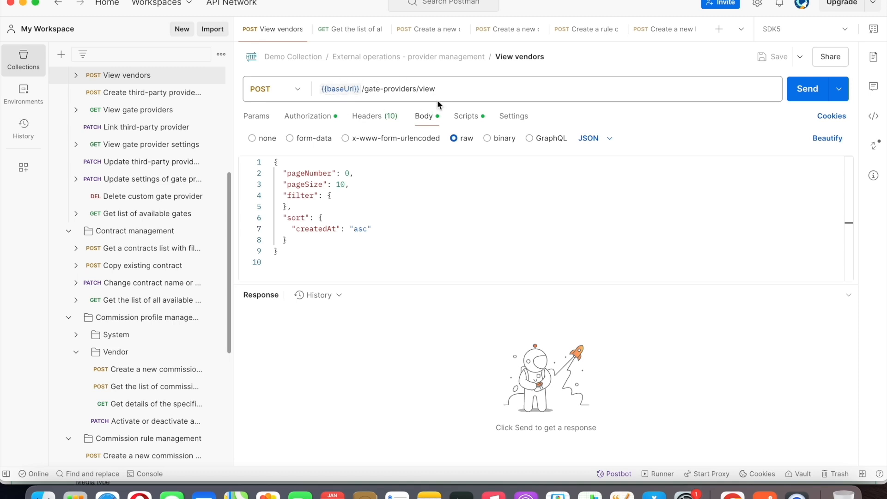
{"action": "left_click", "coordinate": [799, 91]}
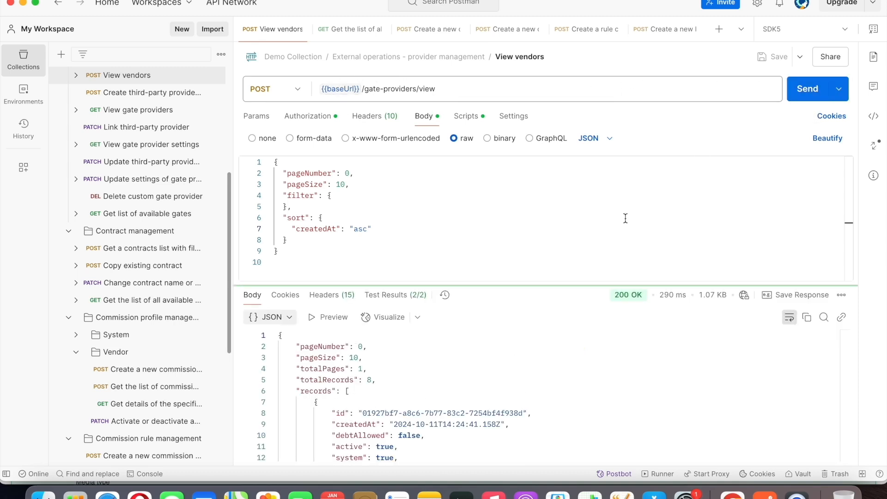
Review the IDs, names and supported operations of the providers in the View vendors response.
{"action": "scroll", "coordinate": [542, 364], "scroll_direction": "down", "scroll_amount": 5}
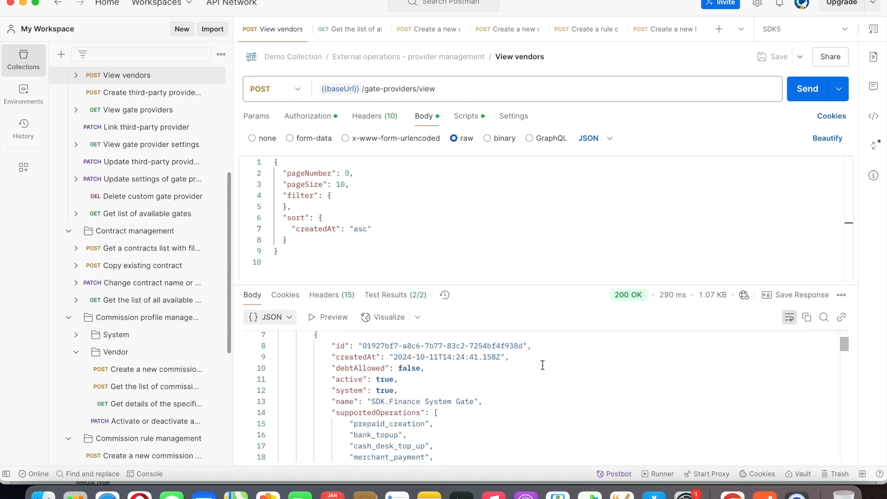
{"action": "scroll", "coordinate": [542, 365], "scroll_direction": "down", "scroll_amount": 10}
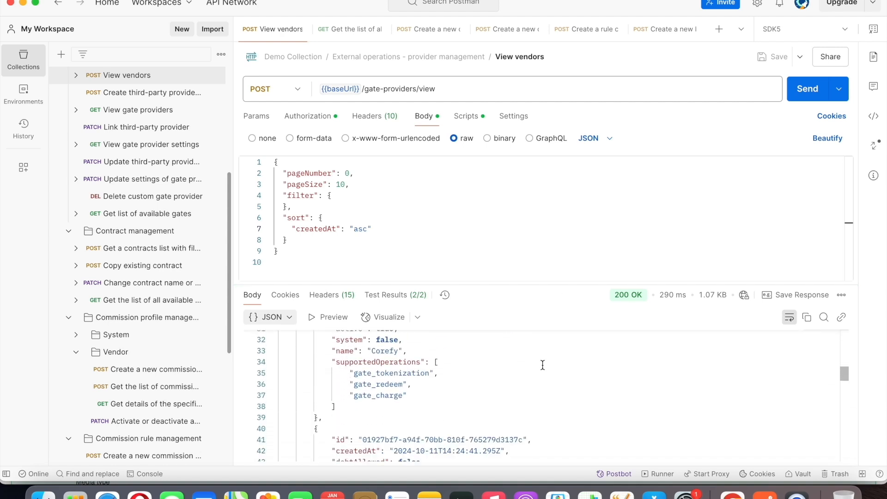
{"action": "scroll", "coordinate": [439, 425], "scroll_direction": "down", "scroll_amount": 7}
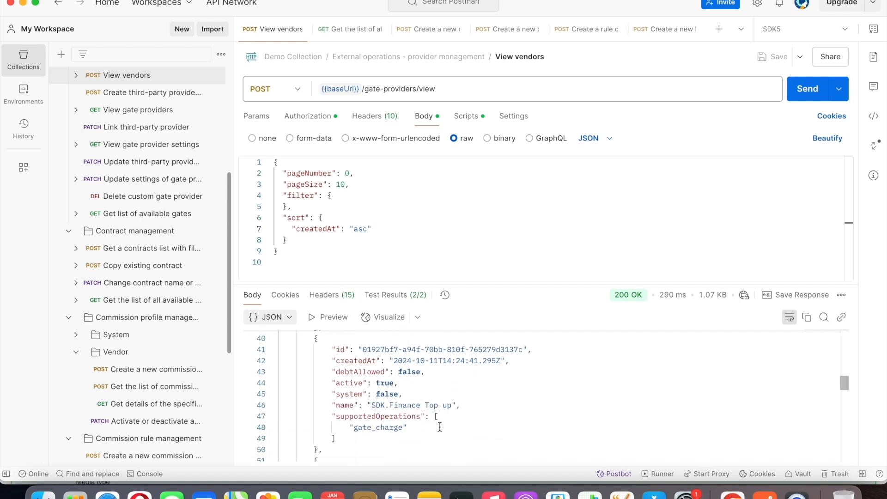
{"action": "scroll", "coordinate": [393, 371], "scroll_direction": "down", "scroll_amount": 15}
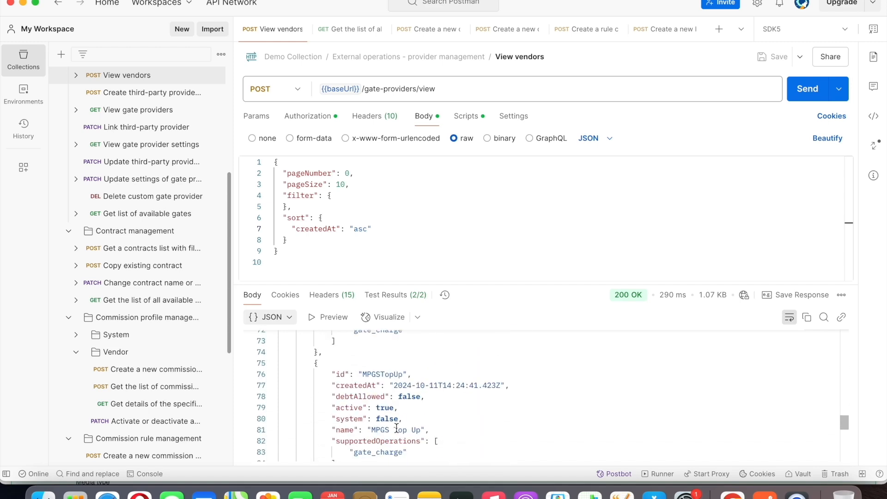
{"action": "scroll", "coordinate": [396, 428], "scroll_direction": "up", "scroll_amount": 20}
{"action": "scroll", "coordinate": [396, 428], "scroll_direction": "down", "scroll_amount": 3}
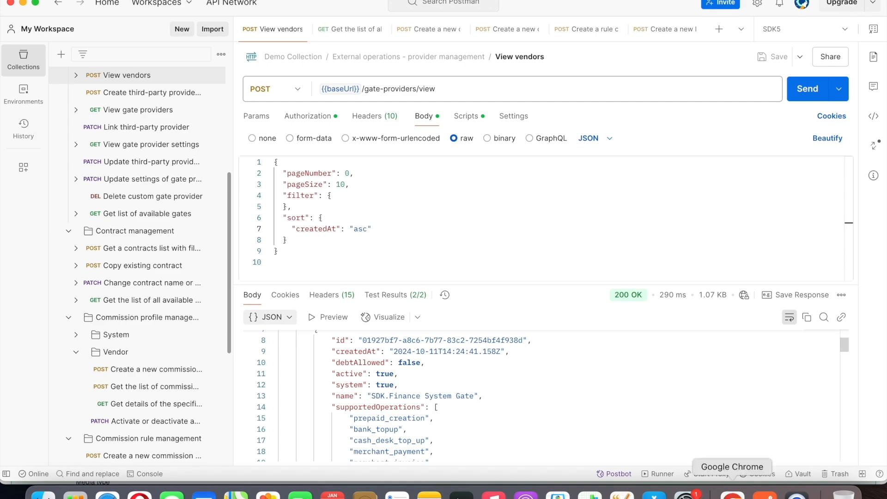
Switch to Chrome and read the POST /v1/commission-profile documentation, including its mandatory parameters and example request body.
{"action": "left_click", "coordinate": [732, 493]}
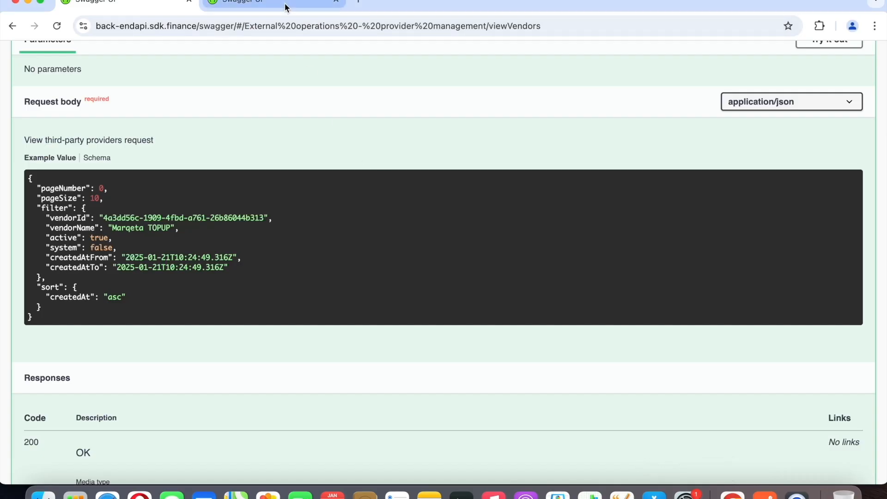
{"action": "left_click", "coordinate": [287, 6]}
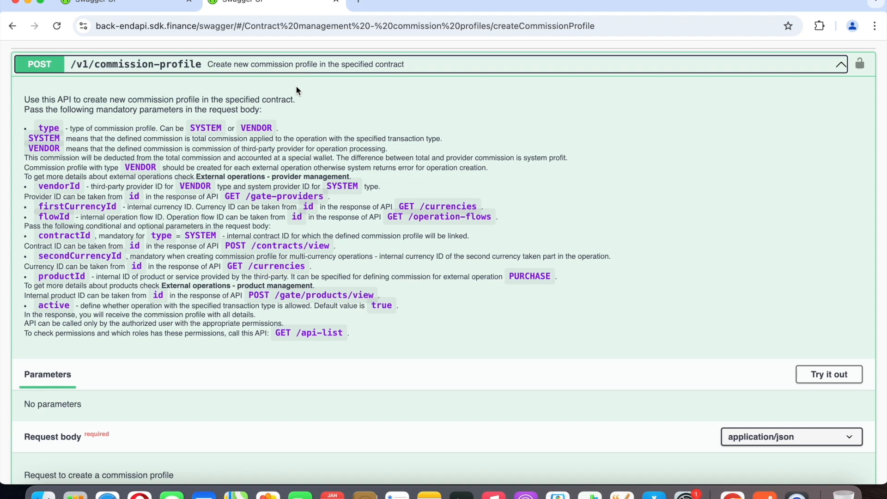
{"action": "scroll", "coordinate": [297, 91], "scroll_direction": "up", "scroll_amount": 1}
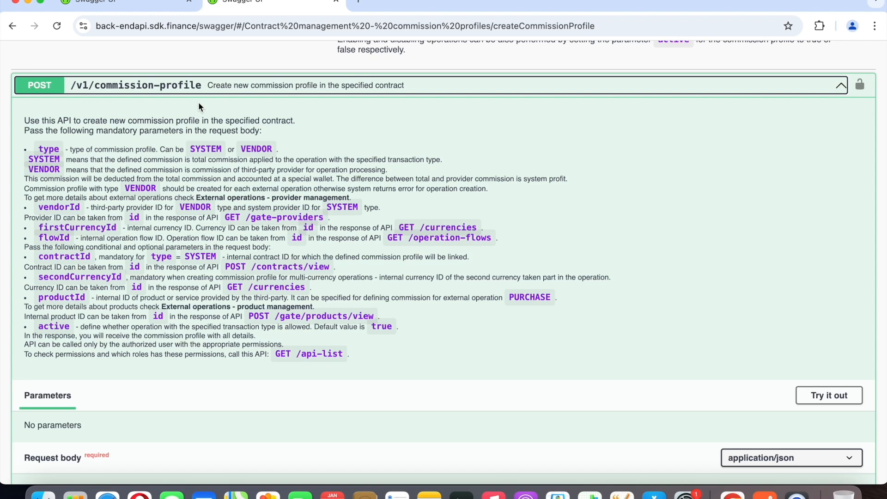
{"action": "scroll", "coordinate": [198, 106], "scroll_direction": "down", "scroll_amount": 1}
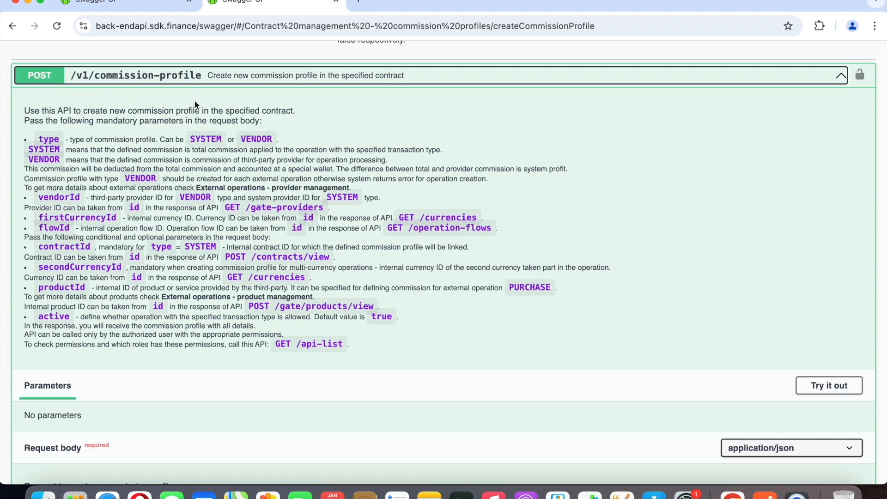
{"action": "scroll", "coordinate": [198, 96], "scroll_direction": "down", "scroll_amount": 5}
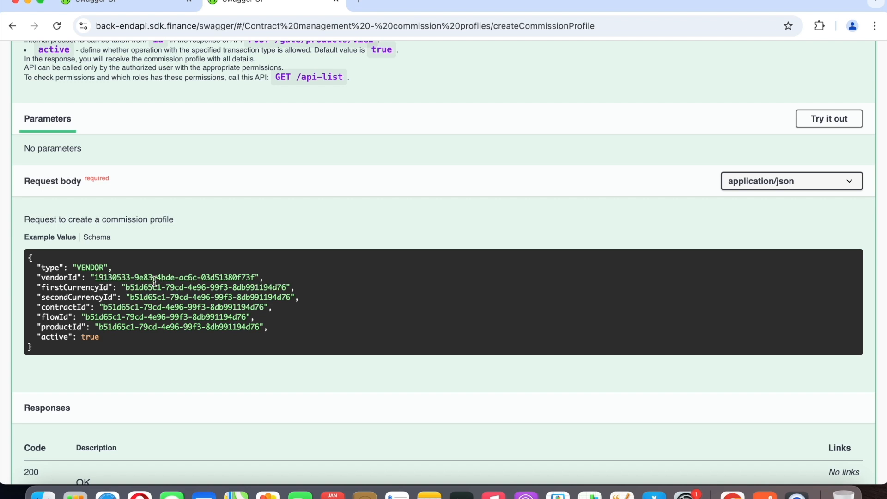
Highlight the vendorId parameter in the example body, then highlight the SDK.Finance System Gate provider's id in the Postman response.
{"action": "double_click", "coordinate": [68, 277]}
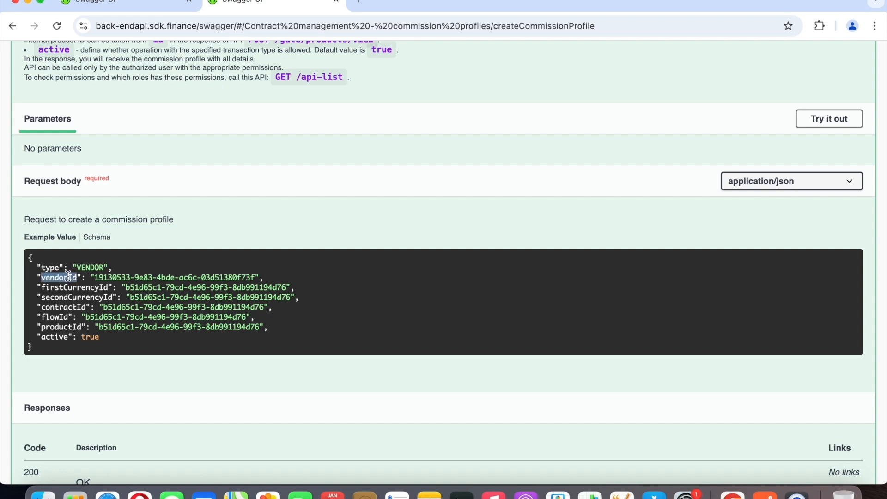
{"action": "left_click", "coordinate": [761, 492]}
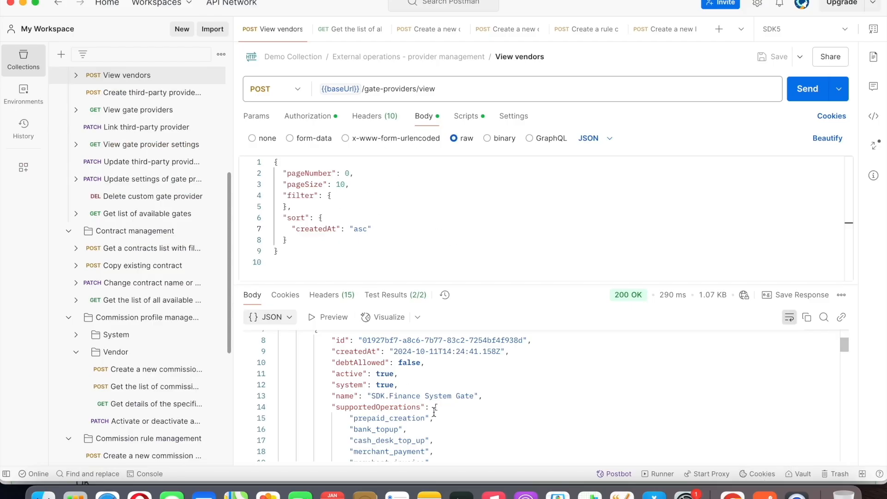
{"action": "scroll", "coordinate": [446, 363], "scroll_direction": "up", "scroll_amount": 2}
{"action": "left_click_drag", "start_coordinate": [361, 366], "coordinate": [523, 366]}
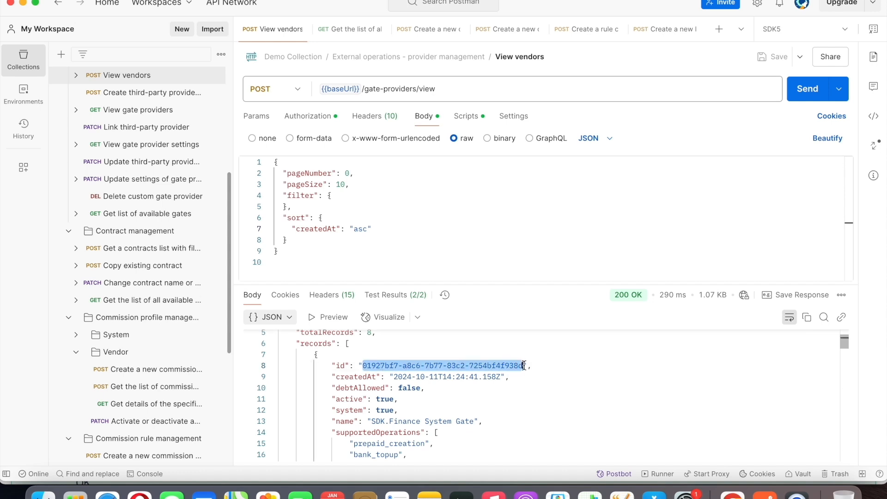
Return to Chrome and examine the currency, contractId and flowId parameters in the commission profile's example request body.
{"action": "left_click", "coordinate": [732, 494]}
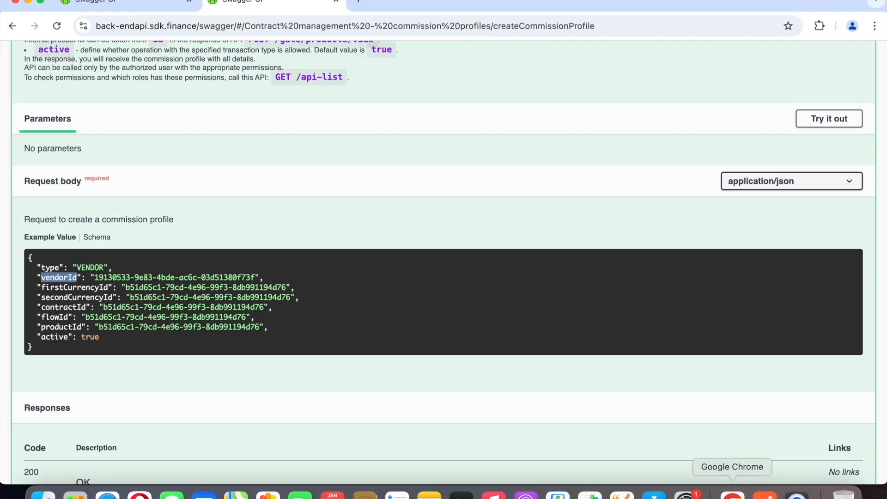
{"action": "left_click", "coordinate": [141, 287]}
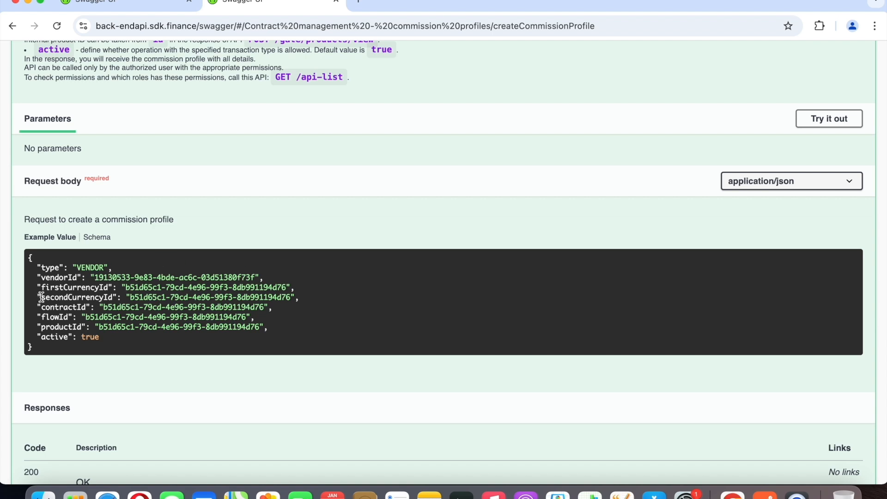
{"action": "left_click_drag", "start_coordinate": [42, 297], "coordinate": [114, 297]}
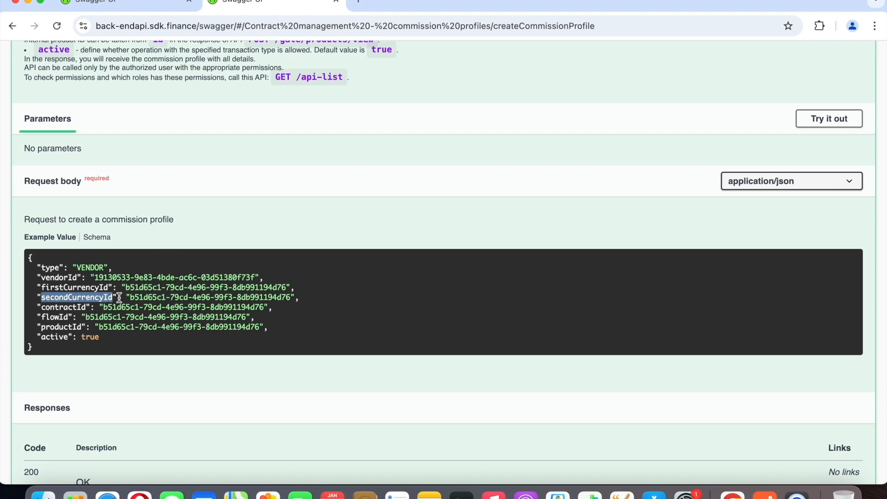
{"action": "left_click", "coordinate": [134, 298]}
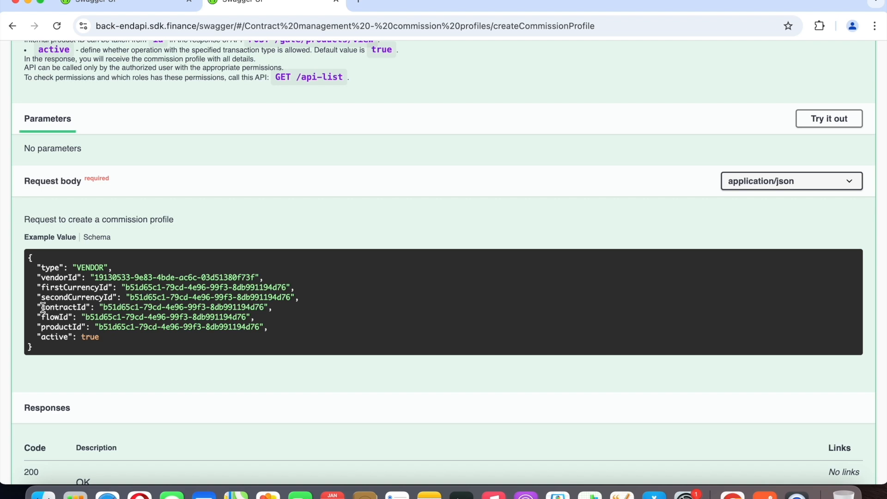
{"action": "left_click_drag", "start_coordinate": [43, 308], "coordinate": [91, 307]}
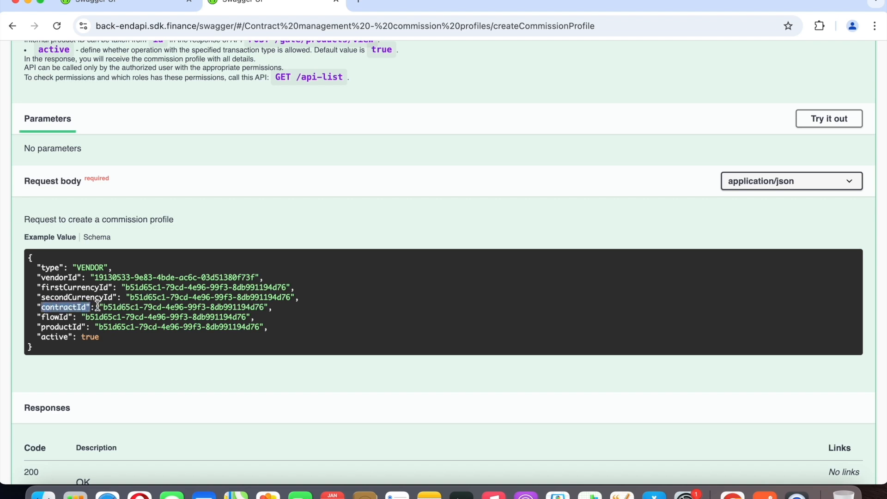
{"action": "left_click", "coordinate": [107, 306]}
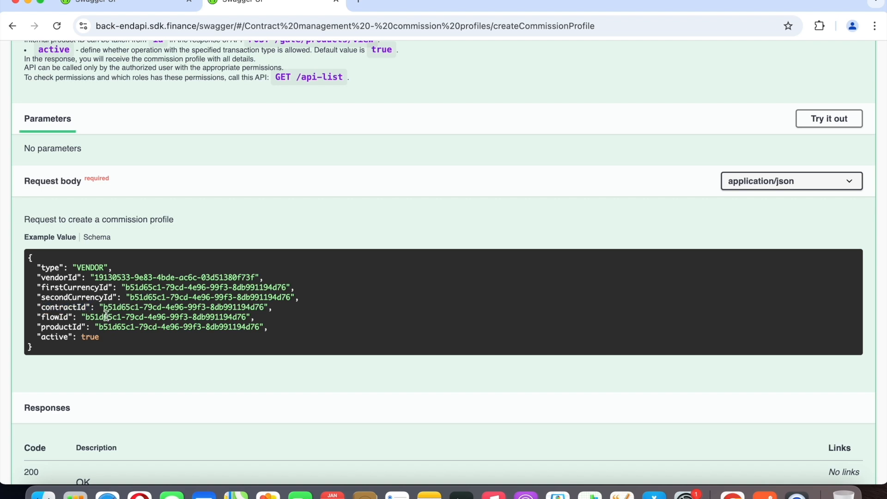
{"action": "double_click", "coordinate": [49, 317]}
{"action": "left_click", "coordinate": [94, 318]}
{"action": "scroll", "coordinate": [94, 317], "scroll_direction": "up", "scroll_amount": 3}
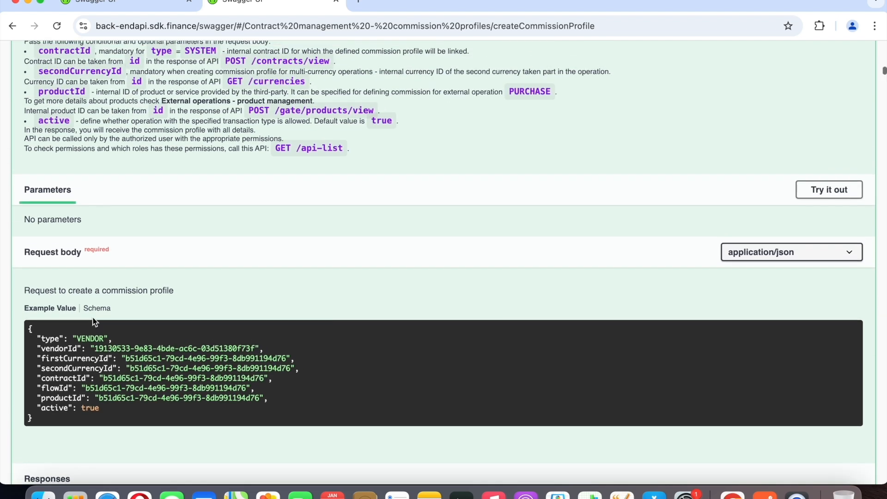
{"action": "scroll", "coordinate": [94, 322], "scroll_direction": "down", "scroll_amount": 3}
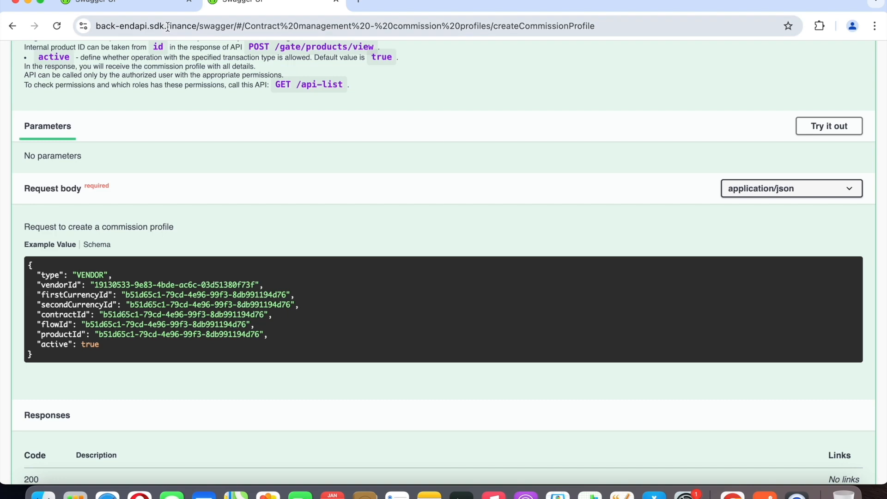
Expand the GET /v1/operation-flows documentation, read its description and response section, and collapse it again.
{"action": "scroll", "coordinate": [229, 160], "scroll_direction": "up", "scroll_amount": 15}
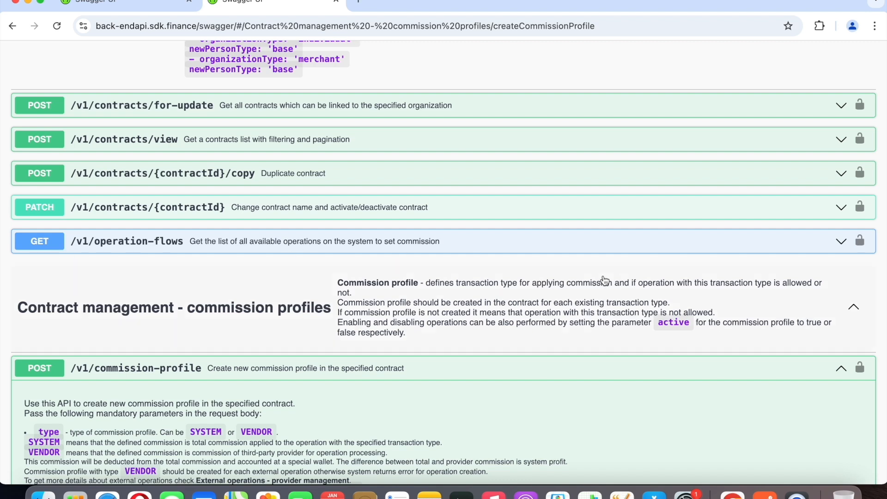
{"action": "left_click", "coordinate": [842, 247]}
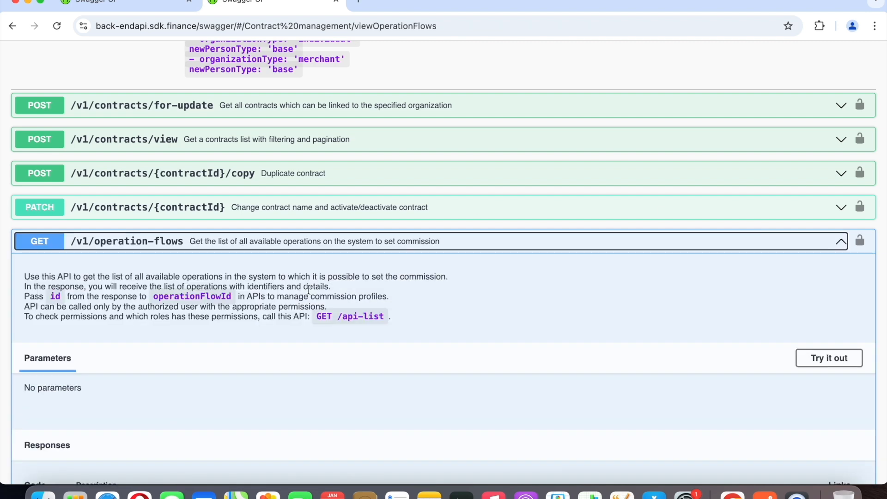
{"action": "scroll", "coordinate": [309, 290], "scroll_direction": "down", "scroll_amount": 3}
{"action": "scroll", "coordinate": [309, 293], "scroll_direction": "down", "scroll_amount": 2}
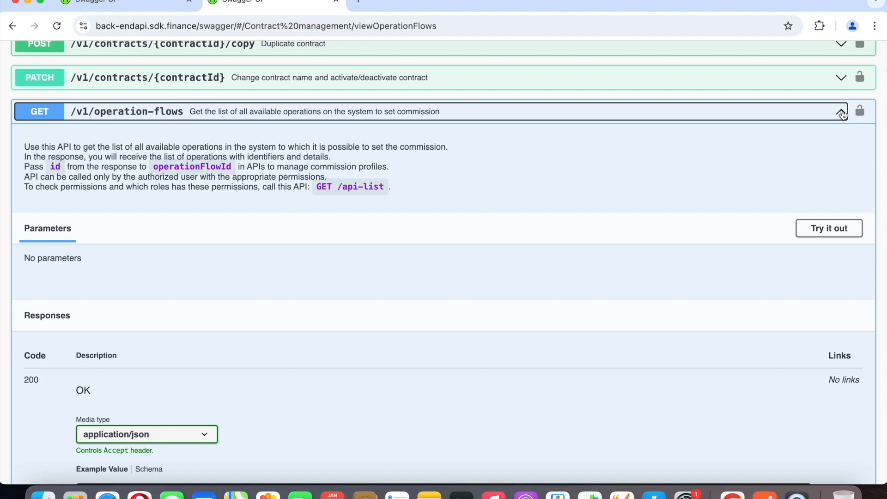
{"action": "left_click", "coordinate": [842, 113]}
{"action": "scroll", "coordinate": [783, 265], "scroll_direction": "down", "scroll_amount": 3}
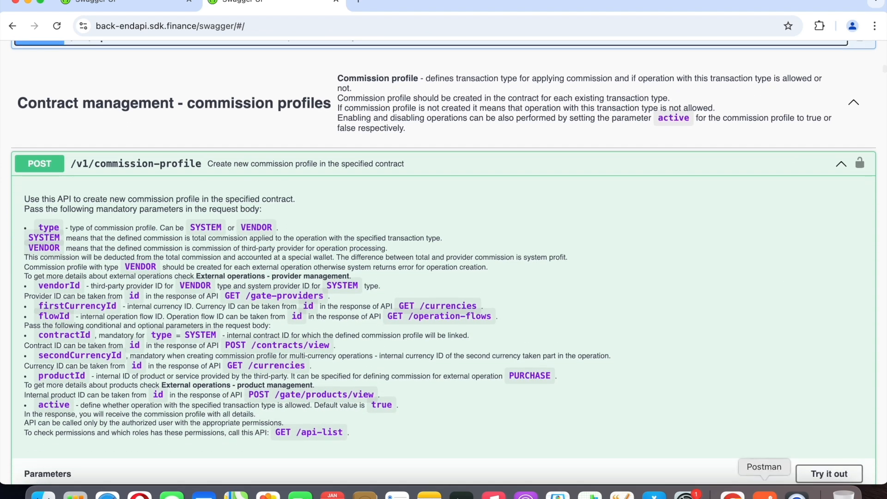
Switch to Postman and send the GET /operation-flows request listing all operations available for setting a commission.
{"action": "left_click", "coordinate": [764, 492]}
{"action": "left_click", "coordinate": [352, 37]}
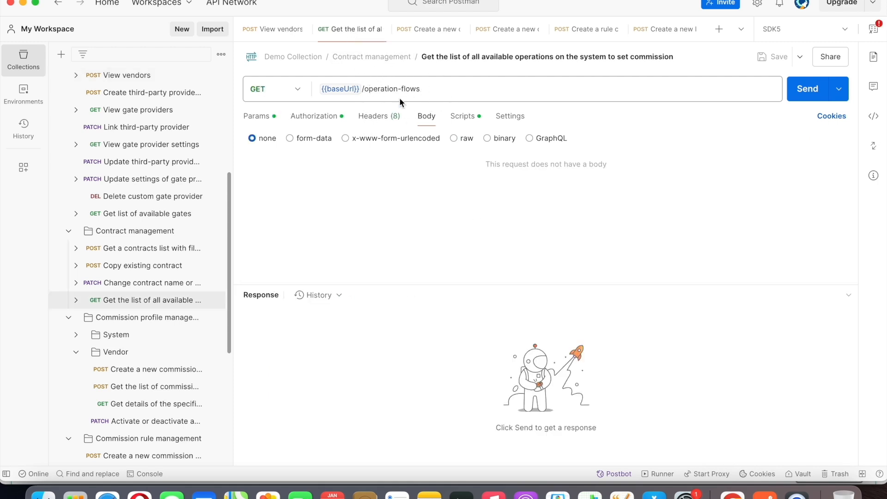
{"action": "left_click", "coordinate": [803, 96]}
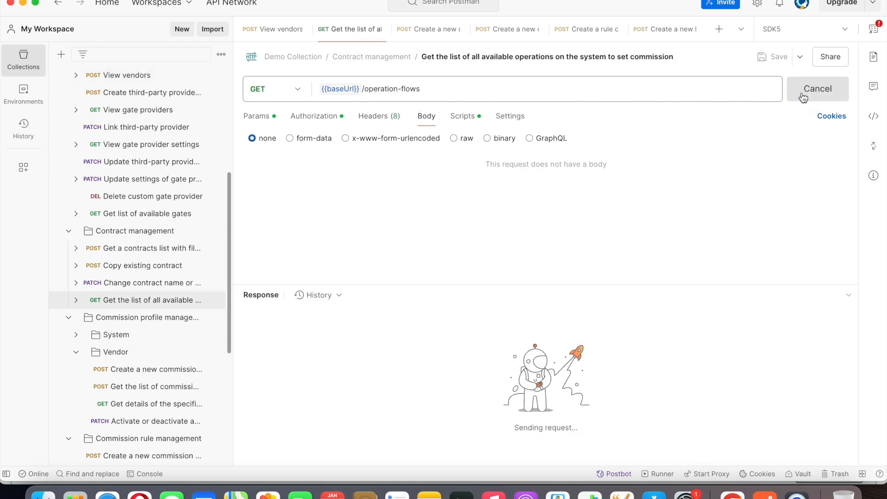
Find the operation with code "transfer" in the operation-flows response and highlight its id.
{"action": "scroll", "coordinate": [599, 424], "scroll_direction": "down", "scroll_amount": 2}
{"action": "scroll", "coordinate": [599, 425], "scroll_direction": "down", "scroll_amount": 15}
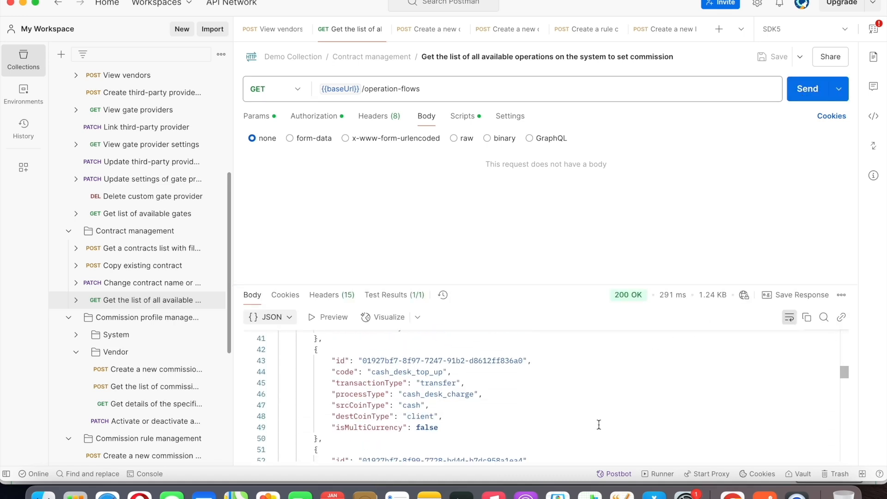
{"action": "scroll", "coordinate": [599, 424], "scroll_direction": "down", "scroll_amount": 6}
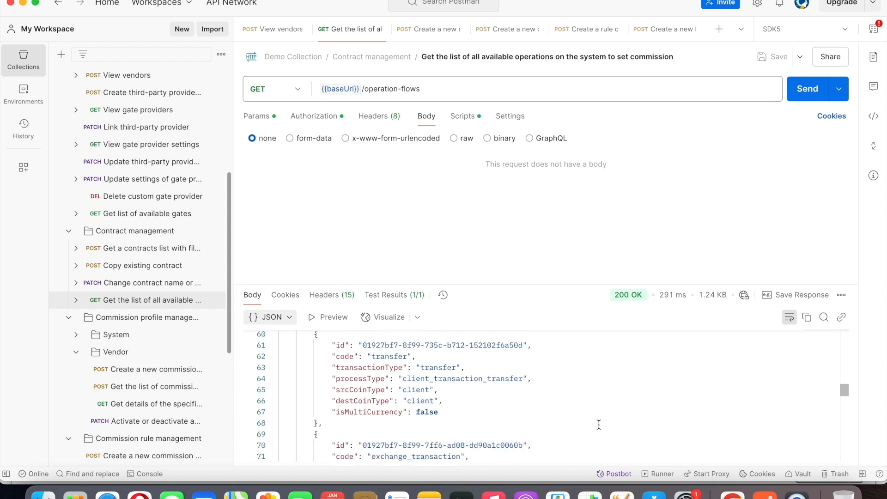
{"action": "scroll", "coordinate": [599, 425], "scroll_direction": "down", "scroll_amount": 2}
{"action": "scroll", "coordinate": [435, 421], "scroll_direction": "up", "scroll_amount": 2}
{"action": "scroll", "coordinate": [435, 421], "scroll_direction": "up", "scroll_amount": 1}
{"action": "left_click_drag", "start_coordinate": [364, 362], "coordinate": [520, 363]}
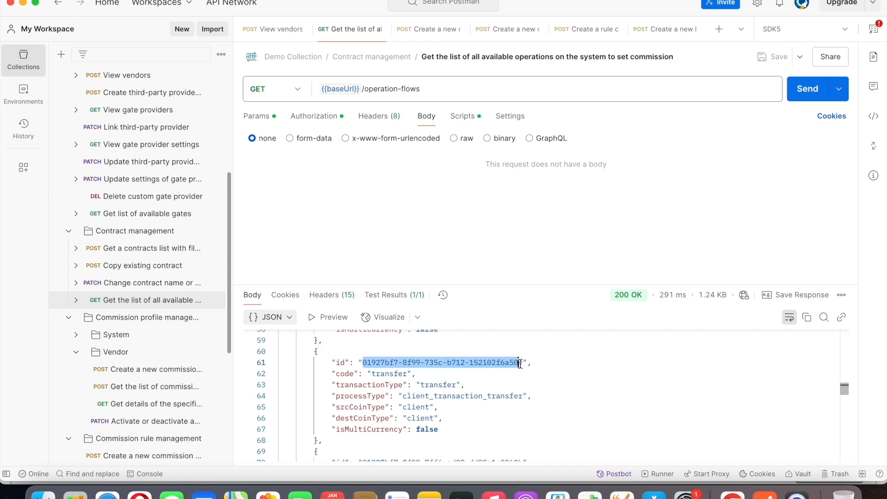
{"action": "left_click", "coordinate": [544, 395]}
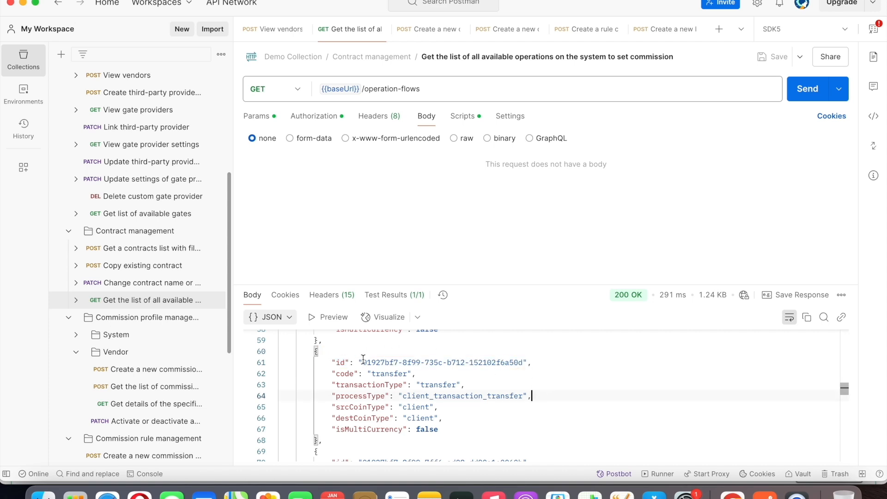
Open the Create a new commission profile request and check its type and its vendorId against the provider id in the View vendors response.
{"action": "left_click", "coordinate": [427, 29]}
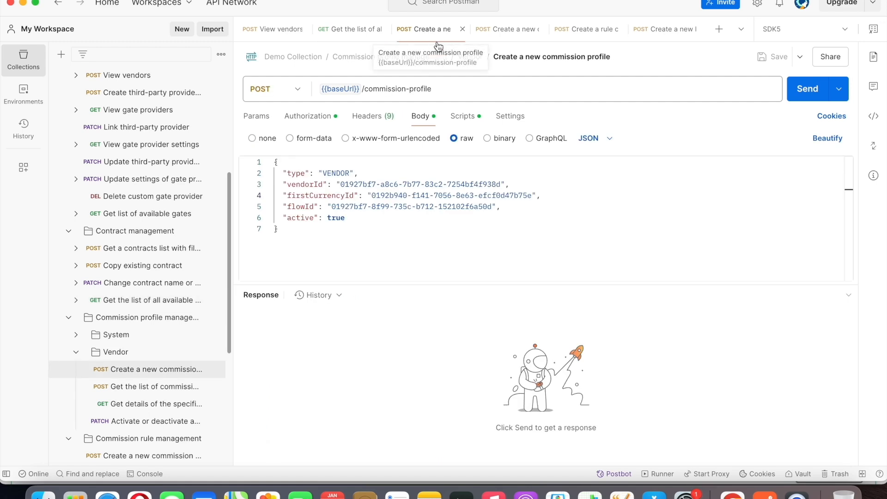
{"action": "left_click_drag", "start_coordinate": [285, 173], "coordinate": [352, 173]}
{"action": "left_click", "coordinate": [358, 173]}
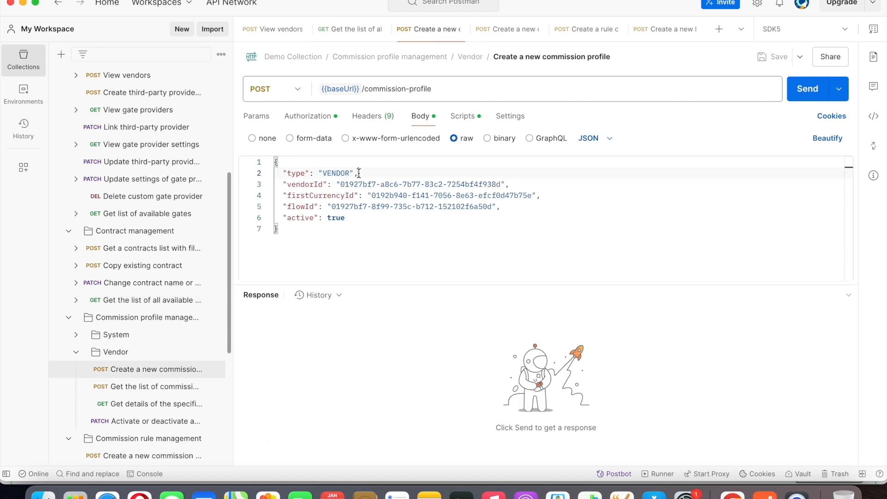
{"action": "double_click", "coordinate": [344, 184]}
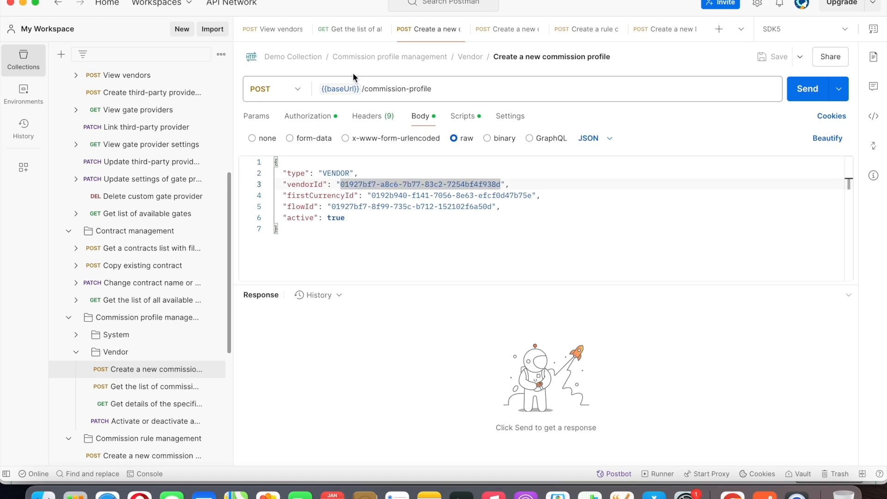
{"action": "left_click", "coordinate": [288, 32]}
{"action": "left_click", "coordinate": [451, 409]}
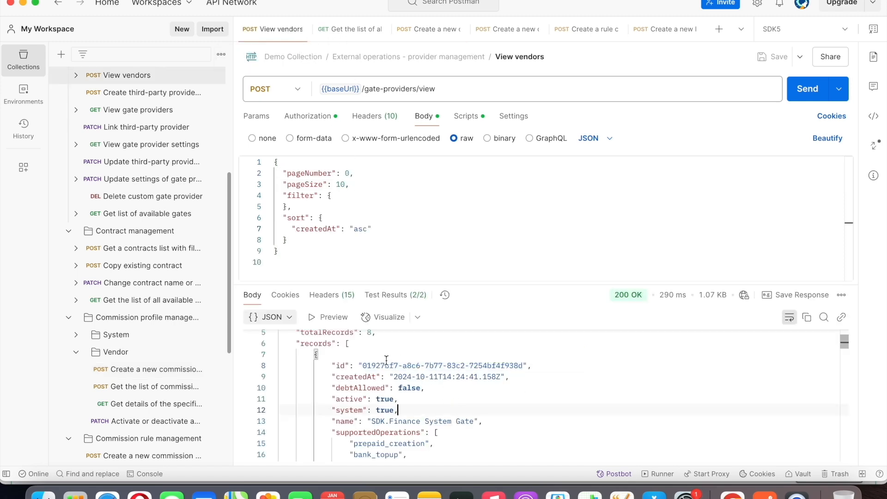
{"action": "left_click", "coordinate": [420, 30]}
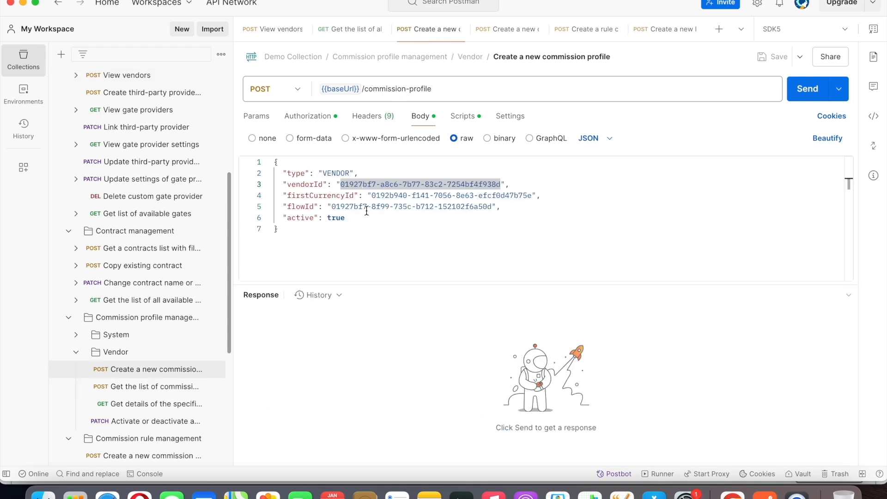
Check the body's flowId against the transfer operation in the operation-flows response, and send the POST /commission-profile request.
{"action": "left_click", "coordinate": [304, 207]}
{"action": "left_click", "coordinate": [350, 30]}
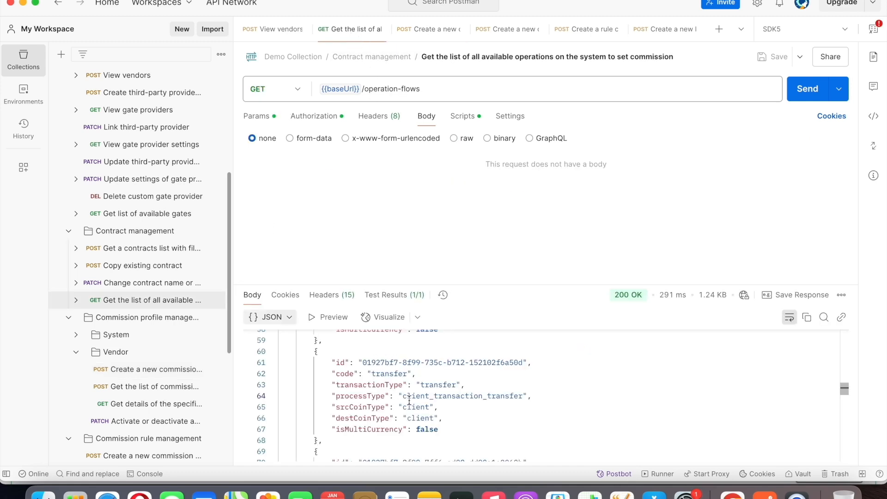
{"action": "left_click", "coordinate": [416, 29]}
{"action": "left_click", "coordinate": [463, 244]}
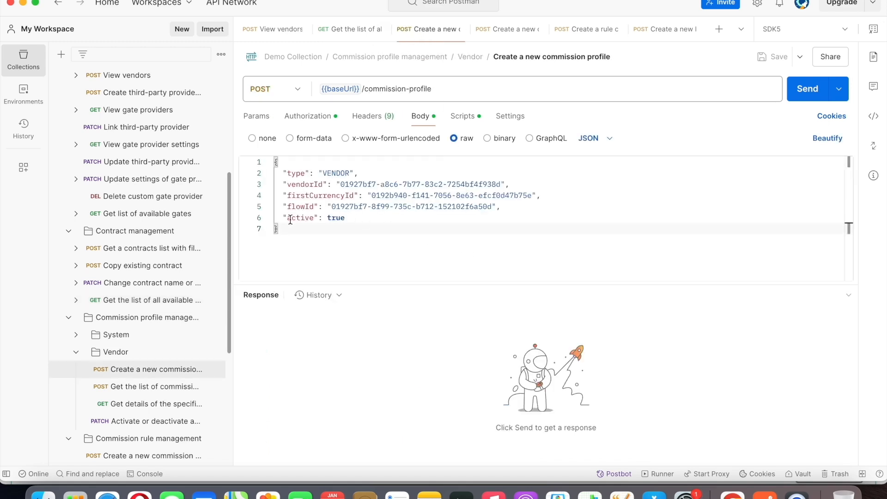
{"action": "left_click", "coordinate": [808, 84]}
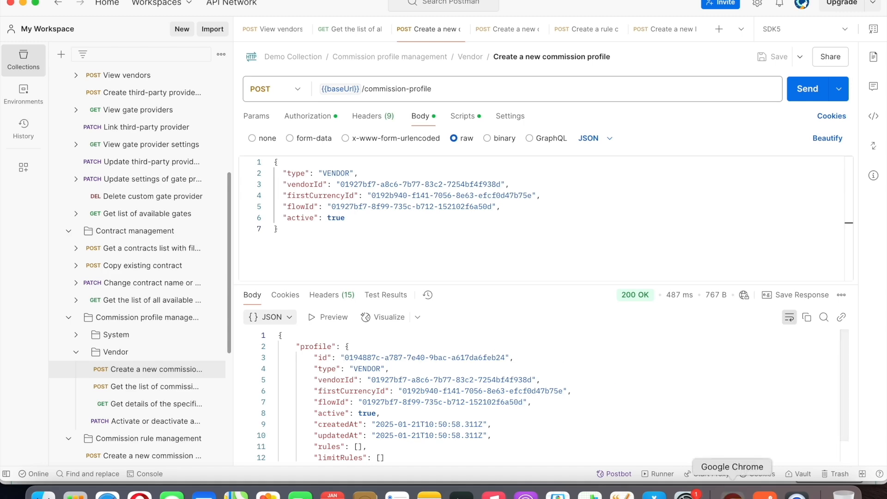
Switch to Chrome and collapse the POST /v1/commission-profile documentation.
{"action": "left_click", "coordinate": [733, 495]}
{"action": "scroll", "coordinate": [718, 295], "scroll_direction": "up", "scroll_amount": 1}
{"action": "left_click", "coordinate": [840, 170]}
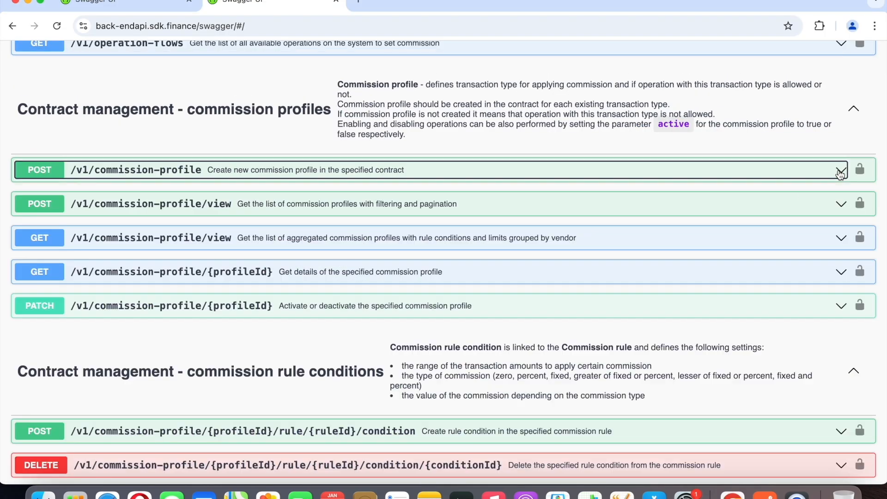
Expand the POST /v1/commission-profile/view documentation, read its description and example request body filters, and collapse it again.
{"action": "scroll", "coordinate": [833, 187], "scroll_direction": "down", "scroll_amount": 1}
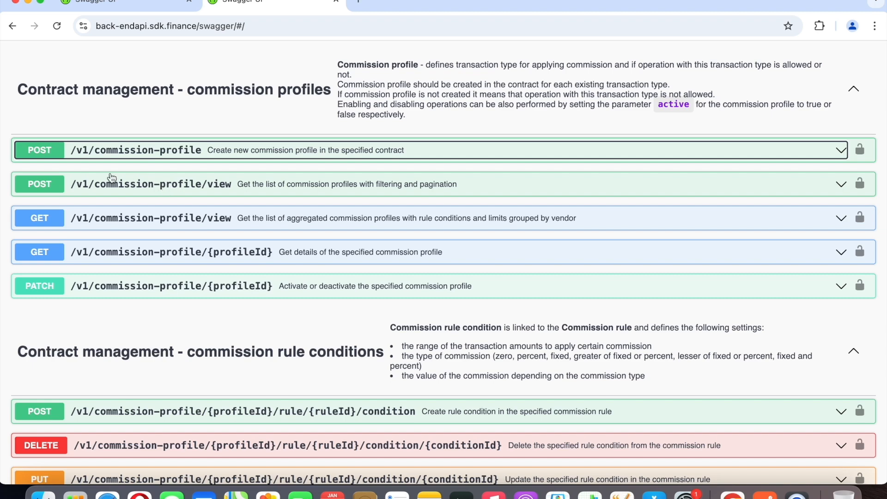
{"action": "left_click", "coordinate": [832, 190]}
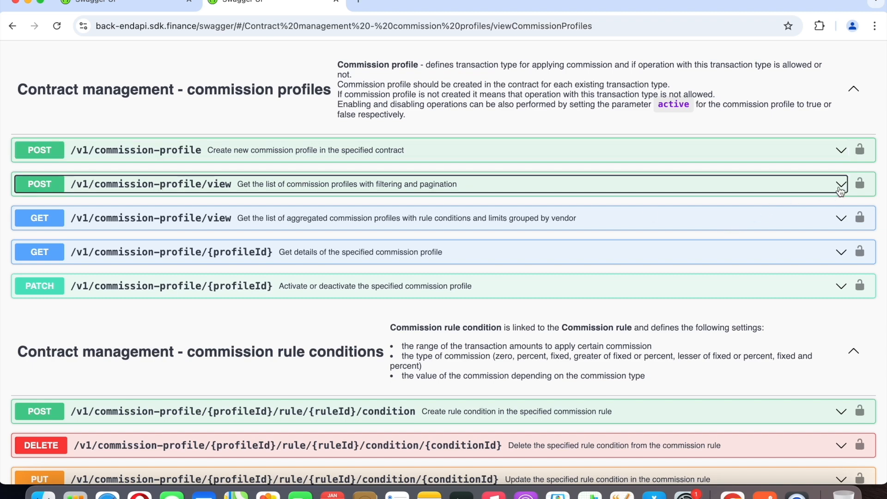
{"action": "scroll", "coordinate": [179, 284], "scroll_direction": "down", "scroll_amount": 1}
{"action": "scroll", "coordinate": [179, 284], "scroll_direction": "down", "scroll_amount": 3}
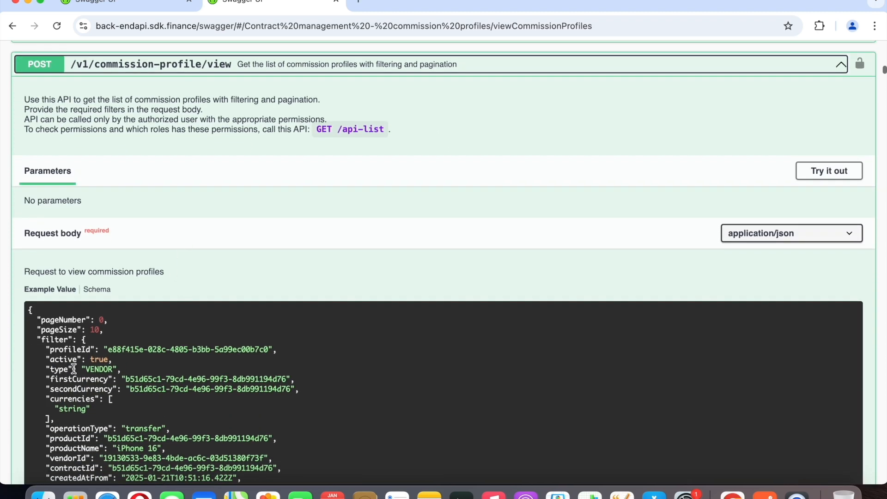
{"action": "scroll", "coordinate": [69, 276], "scroll_direction": "down", "scroll_amount": 3}
{"action": "scroll", "coordinate": [259, 348], "scroll_direction": "up", "scroll_amount": 5}
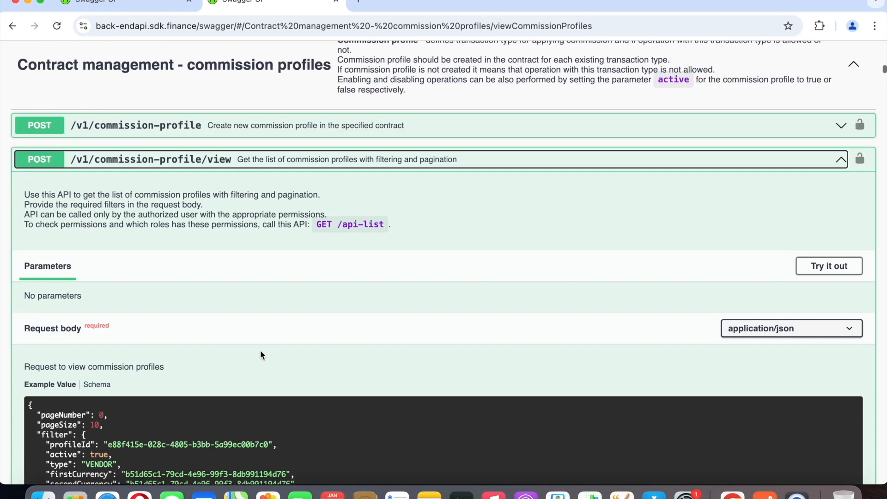
{"action": "left_click", "coordinate": [839, 162]}
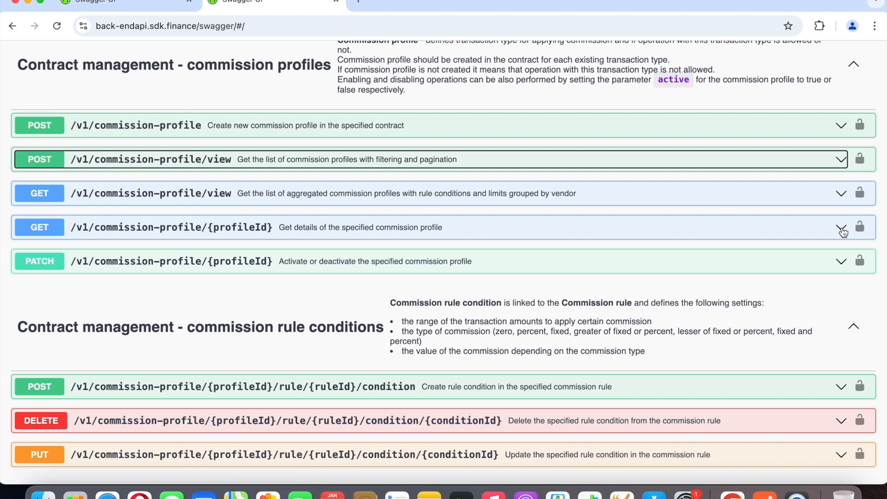
Expand the GET /v1/commission-profile/{profileId} documentation, and switch to Postman to highlight the created profile's id in the response.
{"action": "left_click", "coordinate": [841, 229]}
{"action": "scroll", "coordinate": [323, 244], "scroll_direction": "down", "scroll_amount": 1}
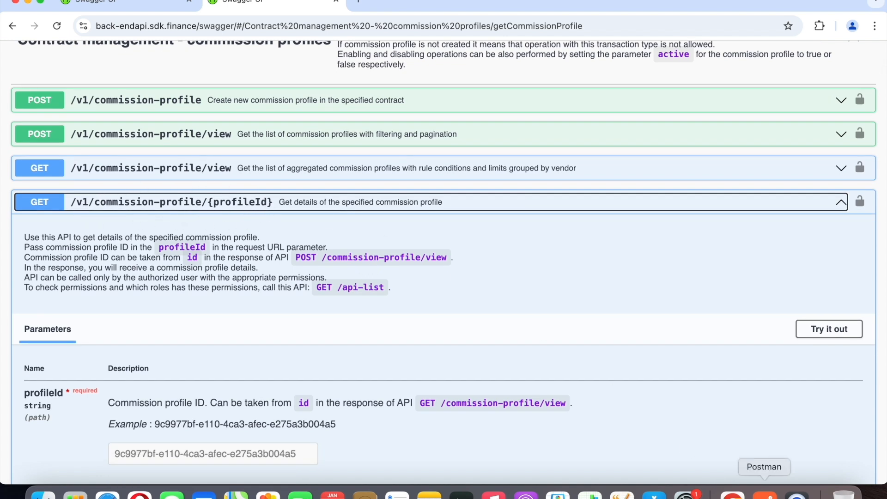
{"action": "left_click", "coordinate": [765, 495]}
{"action": "left_click_drag", "start_coordinate": [343, 358], "coordinate": [502, 358]}
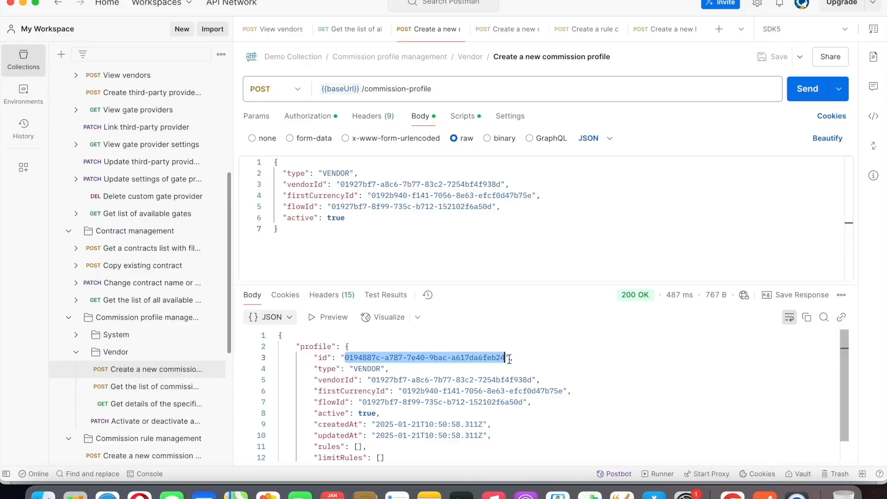
Return to Chrome, collapse the GET /{profileId} documentation, and read the PATCH /v1/commission-profile/{profileId} description and request body before collapsing it.
{"action": "left_click", "coordinate": [732, 493]}
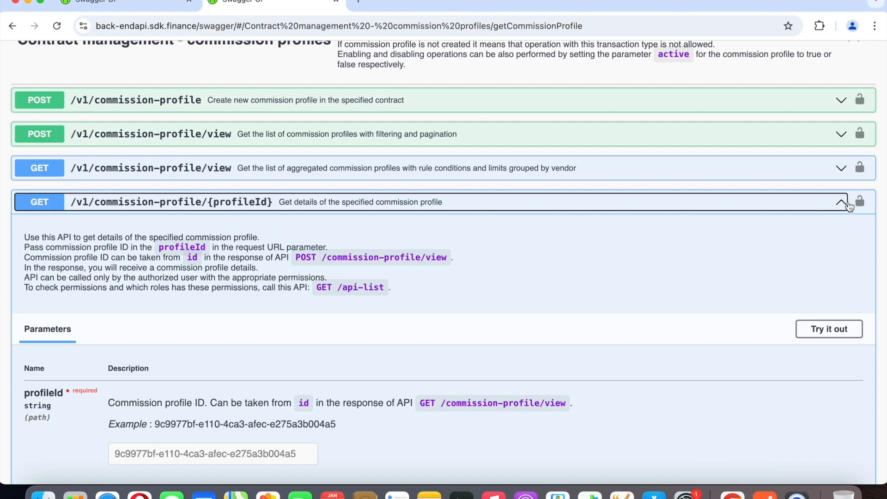
{"action": "left_click", "coordinate": [838, 202]}
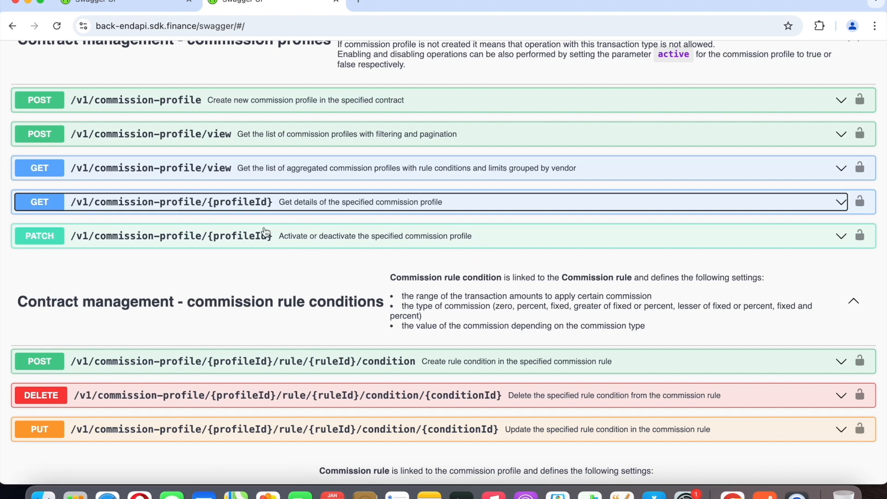
{"action": "left_click", "coordinate": [841, 239]}
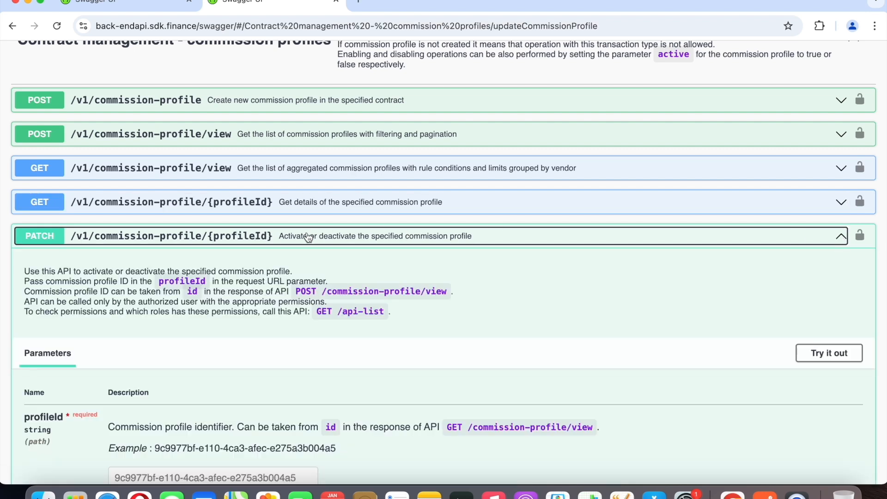
{"action": "scroll", "coordinate": [236, 251], "scroll_direction": "down", "scroll_amount": 3}
{"action": "scroll", "coordinate": [236, 252], "scroll_direction": "down", "scroll_amount": 6}
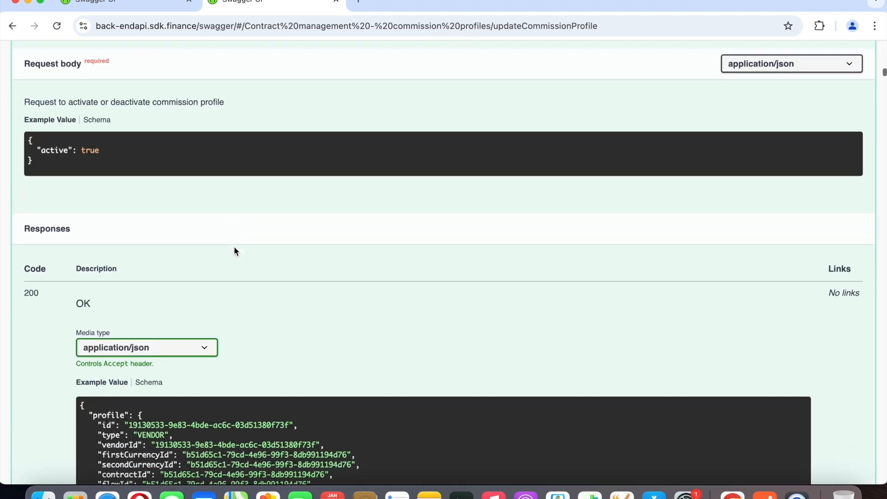
{"action": "scroll", "coordinate": [199, 204], "scroll_direction": "up", "scroll_amount": 8}
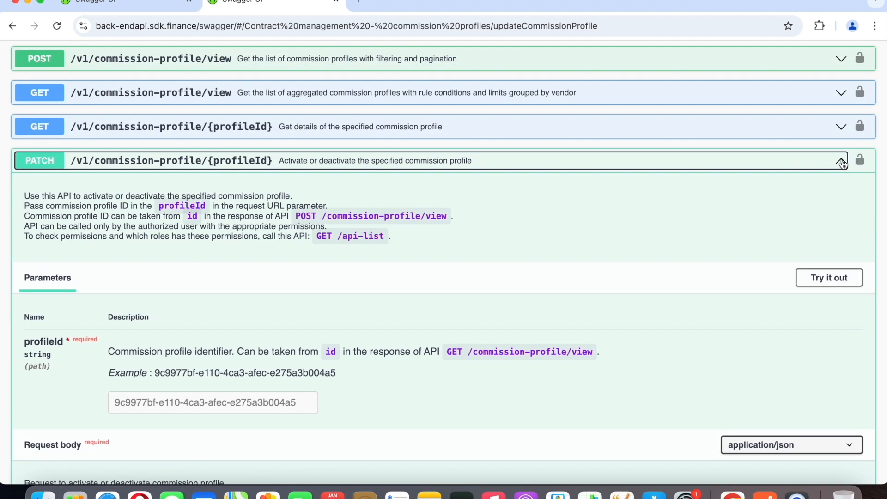
{"action": "left_click", "coordinate": [841, 160]}
Expand the POST /v1/commission-profile/{profileId}/rule documentation and read its description, profileId parameter and example request body.
{"action": "scroll", "coordinate": [754, 291], "scroll_direction": "down", "scroll_amount": 1}
{"action": "scroll", "coordinate": [754, 291], "scroll_direction": "down", "scroll_amount": 5}
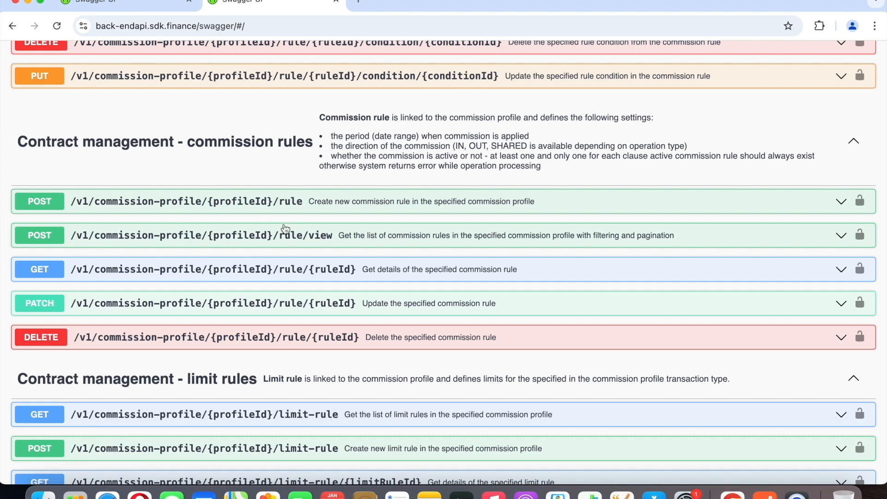
{"action": "left_click", "coordinate": [841, 207]}
{"action": "scroll", "coordinate": [192, 270], "scroll_direction": "down", "scroll_amount": 8}
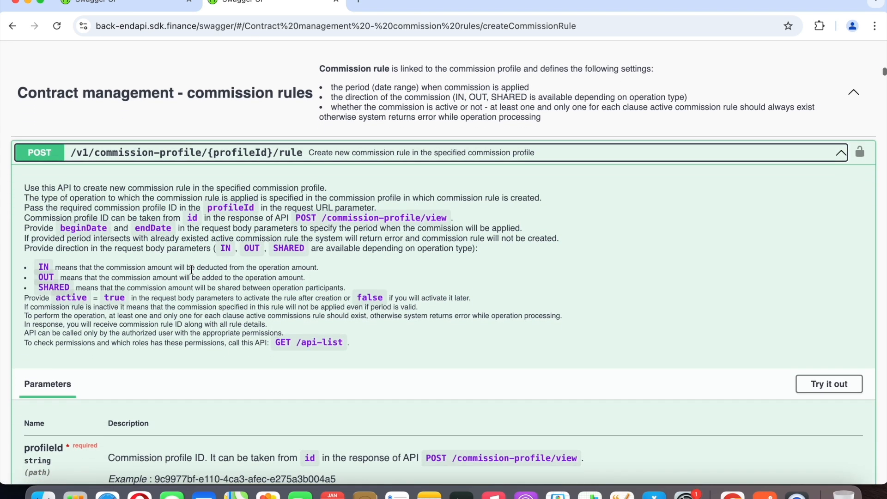
{"action": "scroll", "coordinate": [191, 273], "scroll_direction": "down", "scroll_amount": 1}
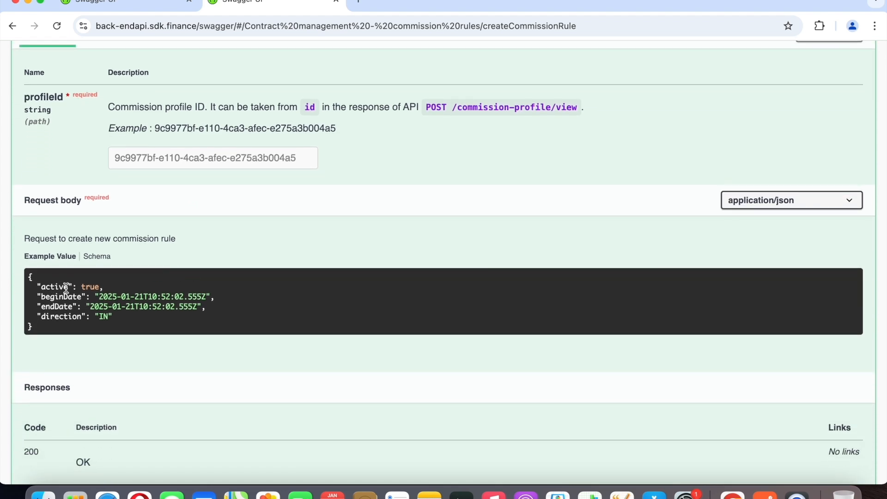
{"action": "scroll", "coordinate": [112, 282], "scroll_direction": "down", "scroll_amount": 1}
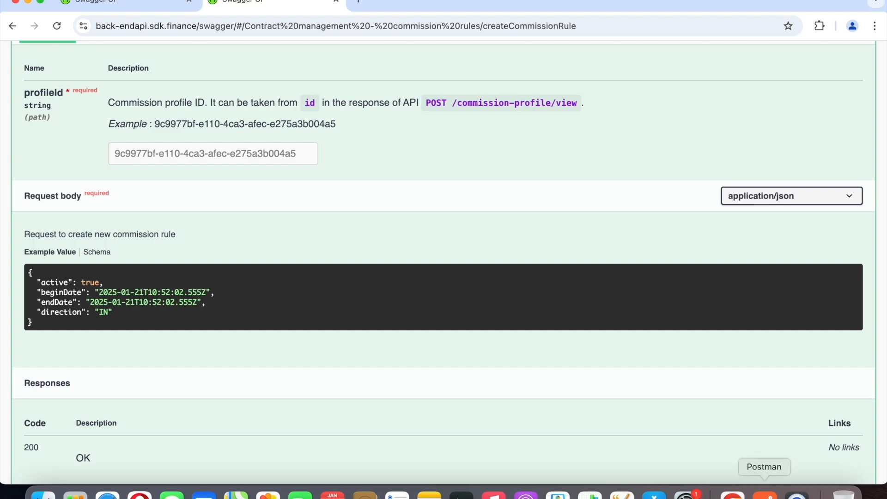
Switch to Postman and replace the profileId placeholder in the Create a new commission rule request URL with the created commission profile's id.
{"action": "left_click", "coordinate": [765, 495]}
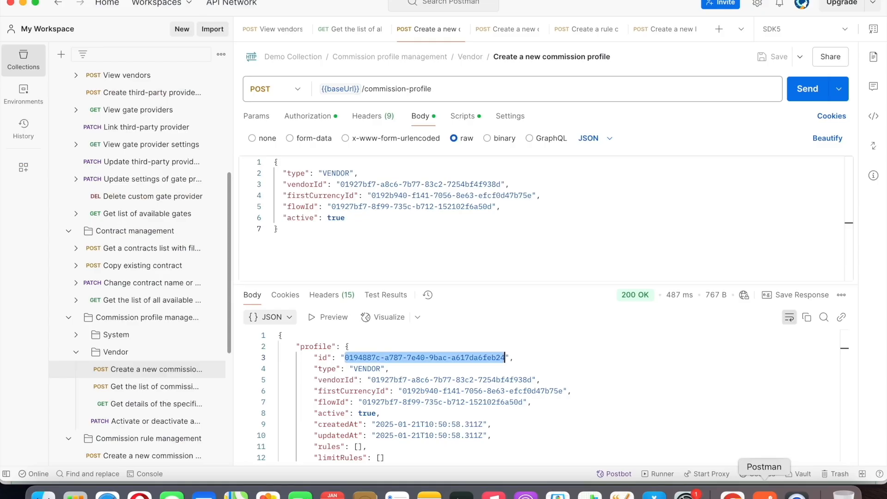
{"action": "left_click", "coordinate": [511, 31]}
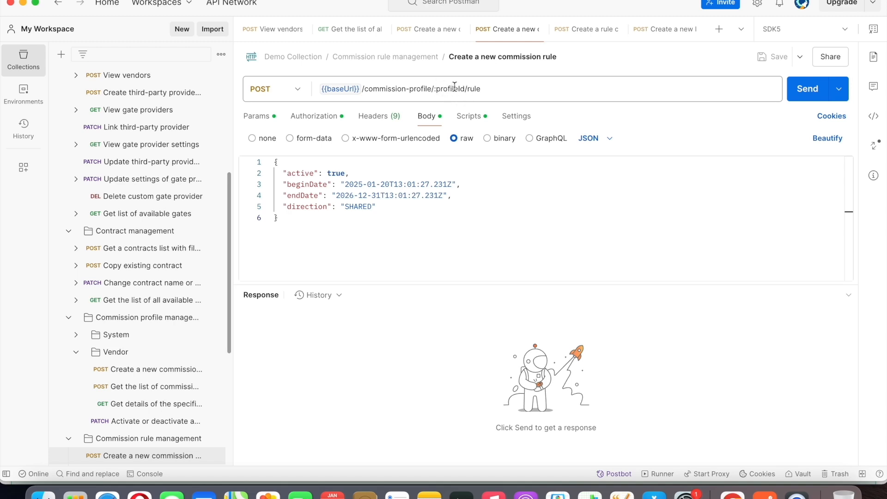
{"action": "left_click", "coordinate": [432, 31]}
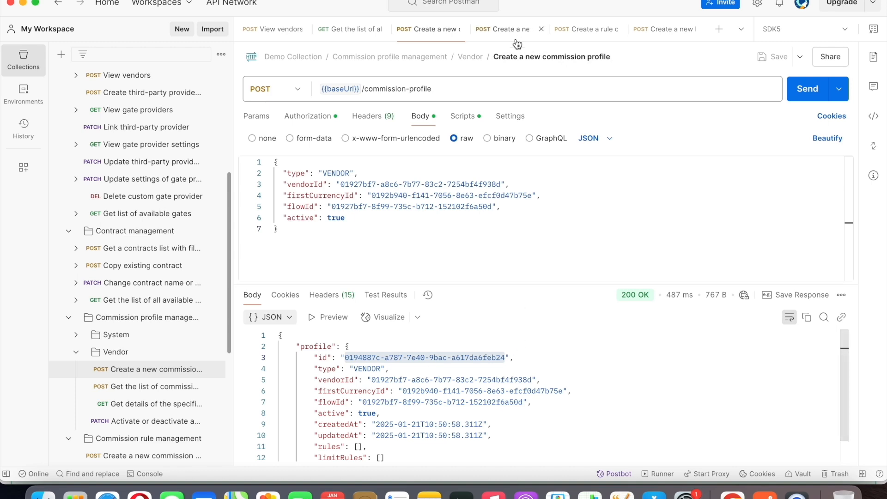
{"action": "left_click", "coordinate": [509, 32]}
{"action": "double_click", "coordinate": [447, 89]}
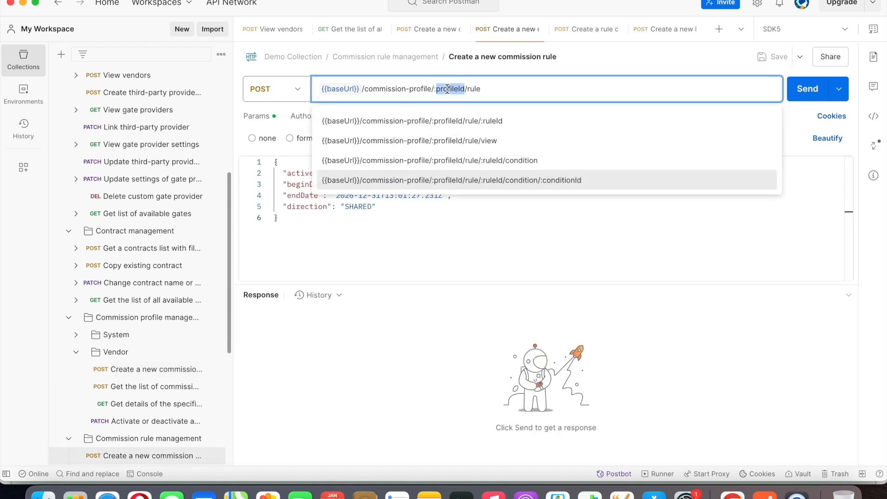
{"action": "key", "text": "BackSpace"}
{"action": "key", "text": "BackSpace"}
{"action": "type", "text": "0194887c-a787-7e40-9bac-a617da6feb24"}
Send the Create a new commission rule request with direction SHARED and highlight the created rule's id in the response.
{"action": "left_click", "coordinate": [516, 189]}
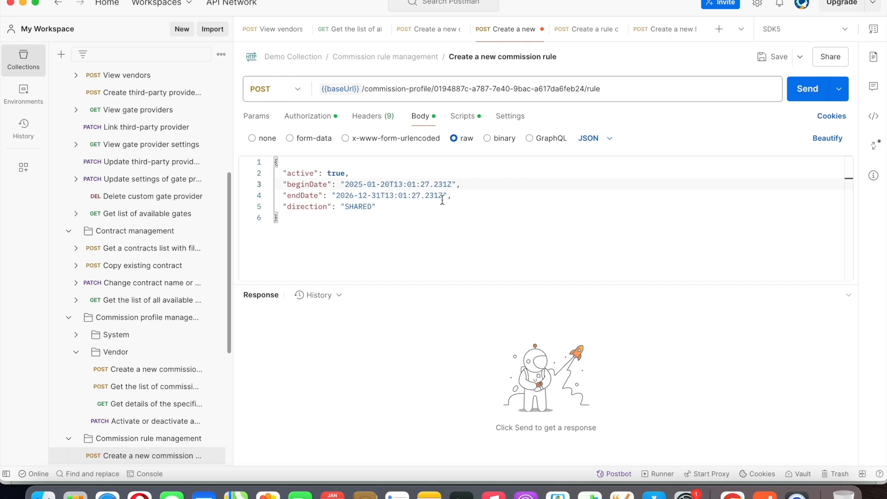
{"action": "left_click", "coordinate": [813, 90]}
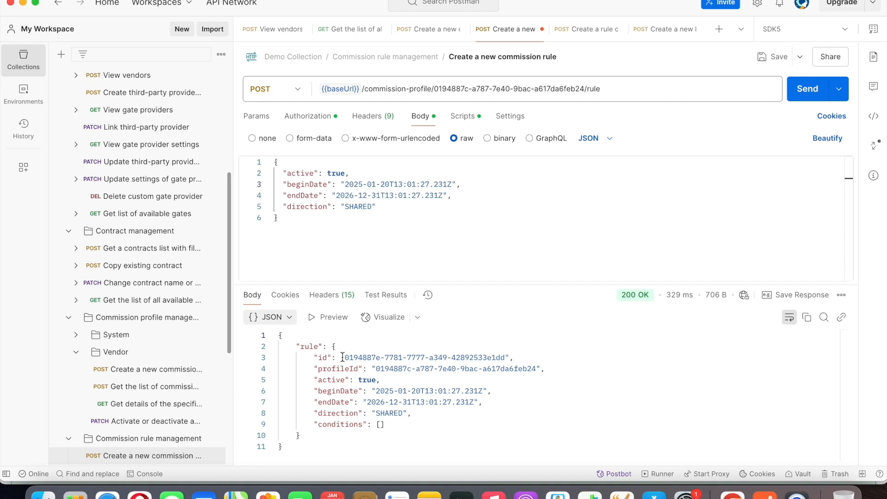
{"action": "left_click_drag", "start_coordinate": [342, 357], "coordinate": [505, 357]}
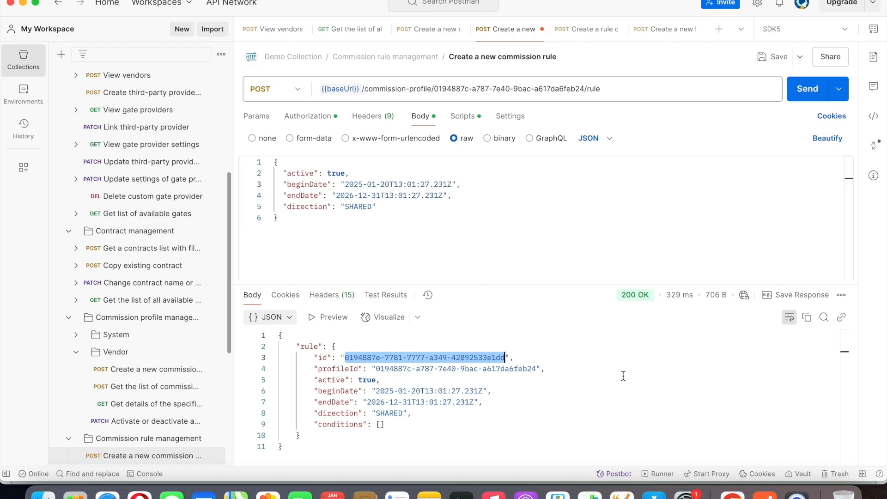
Switch to Chrome, collapse the POST /{profileId}/rule documentation, and expand the POST /v1/commission-profile/{profileId}/rule/view documentation.
{"action": "left_click", "coordinate": [732, 493]}
{"action": "scroll", "coordinate": [774, 333], "scroll_direction": "up", "scroll_amount": 7}
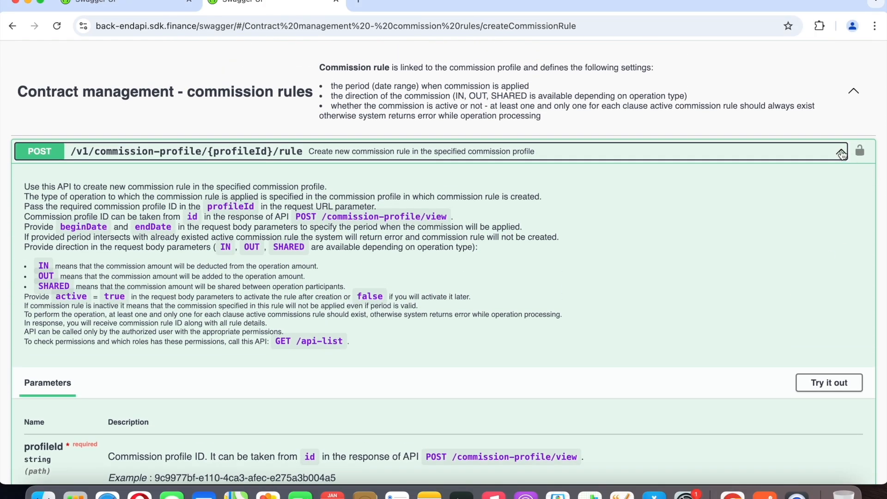
{"action": "left_click", "coordinate": [840, 153]}
{"action": "scroll", "coordinate": [793, 217], "scroll_direction": "down", "scroll_amount": 1}
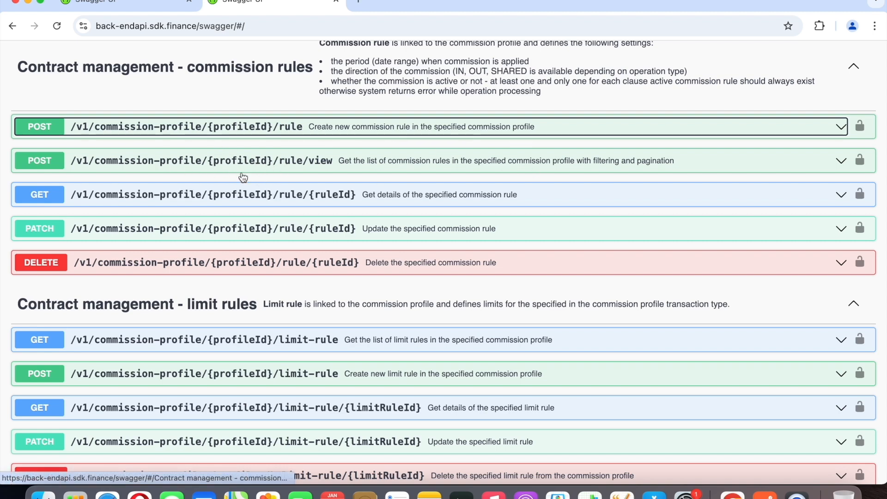
{"action": "left_click", "coordinate": [838, 165]}
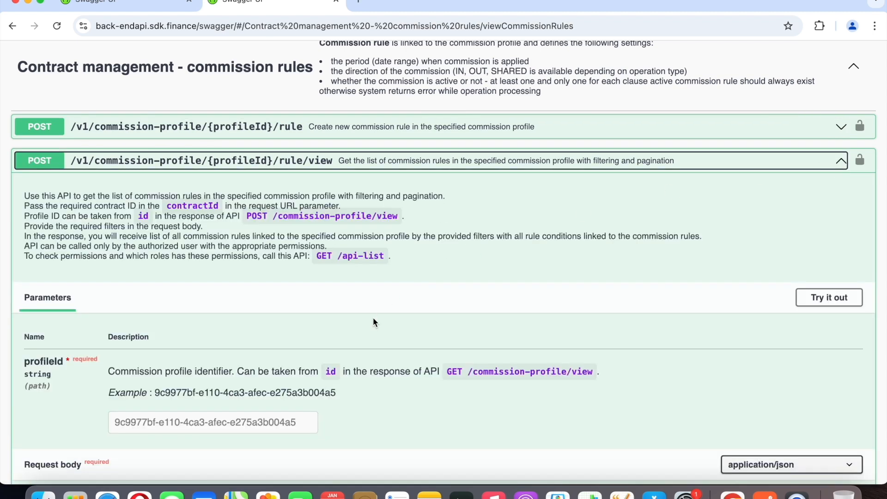
Read the POST /v1/commission-profile/{profileId}/rule/view parameters and example request body, and collapse its documentation.
{"action": "scroll", "coordinate": [372, 319], "scroll_direction": "down", "scroll_amount": 2}
{"action": "scroll", "coordinate": [372, 319], "scroll_direction": "down", "scroll_amount": 5}
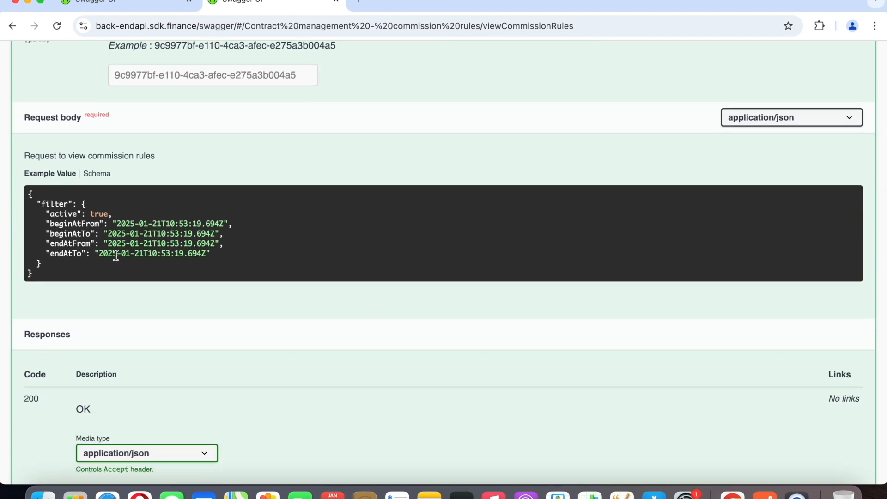
{"action": "scroll", "coordinate": [206, 262], "scroll_direction": "up", "scroll_amount": 6}
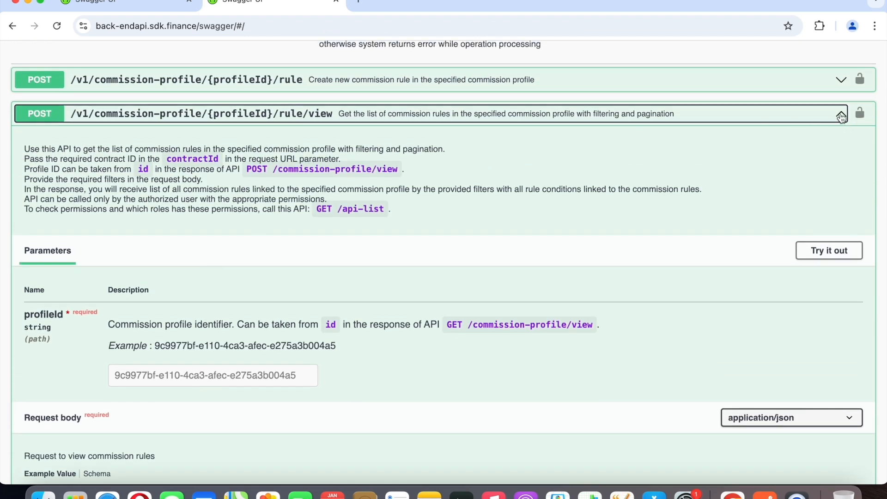
{"action": "left_click", "coordinate": [841, 116]}
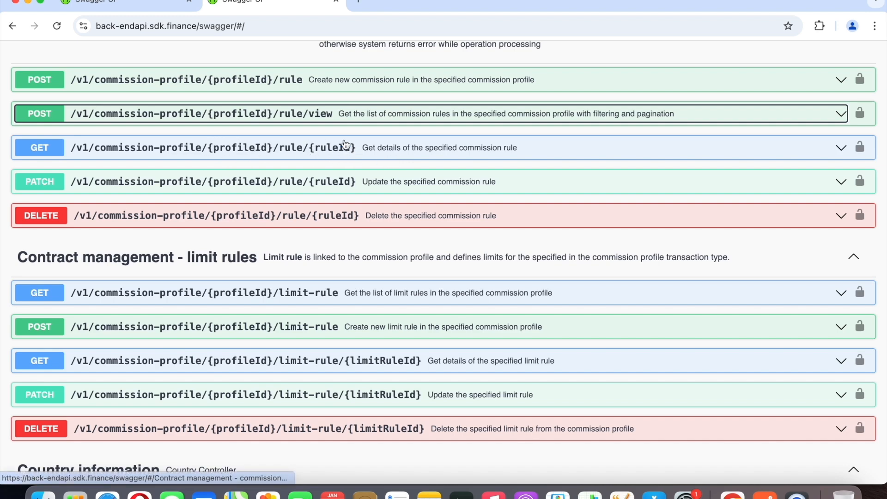
Expand the PATCH /v1/commission-profile/{profileId}/rule/{ruleId} documentation, read its description and example request body, and collapse it.
{"action": "left_click", "coordinate": [834, 184]}
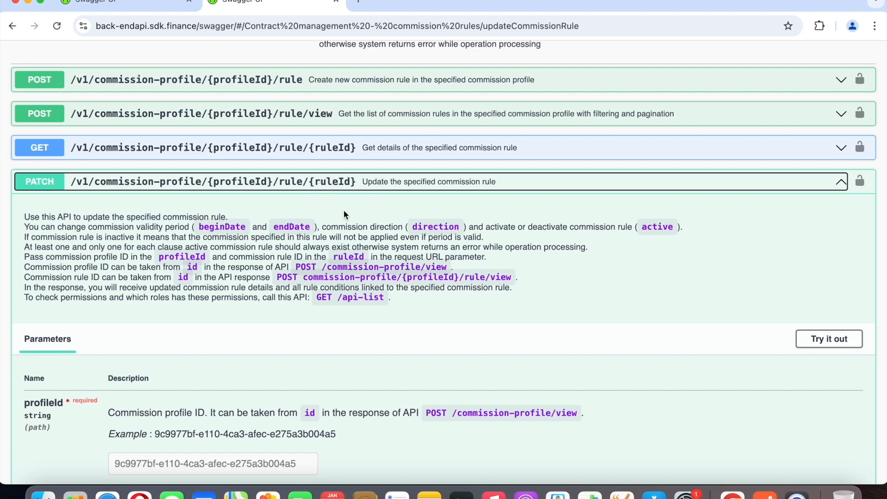
{"action": "scroll", "coordinate": [342, 209], "scroll_direction": "down", "scroll_amount": 8}
{"action": "scroll", "coordinate": [343, 210], "scroll_direction": "down", "scroll_amount": 3}
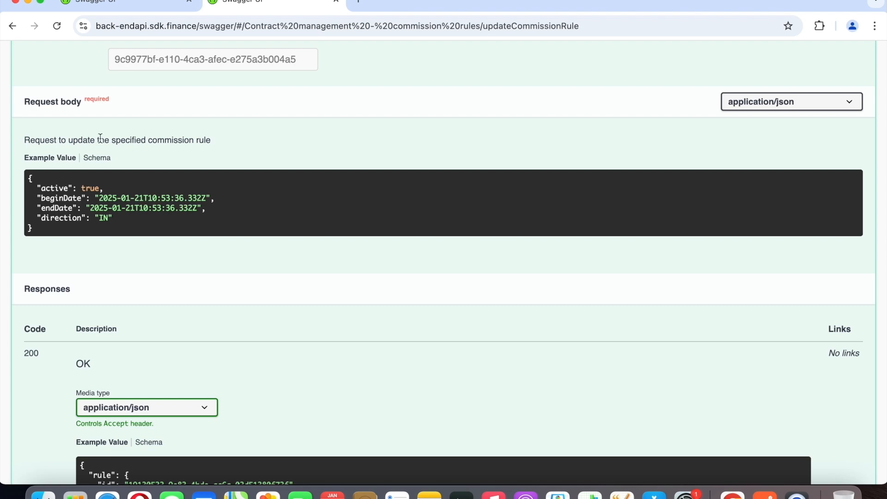
{"action": "scroll", "coordinate": [169, 230], "scroll_direction": "up", "scroll_amount": 8}
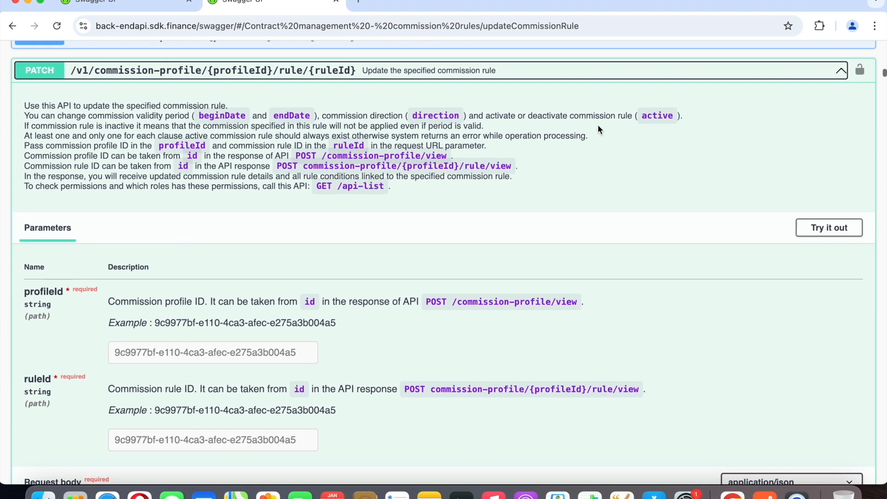
{"action": "left_click", "coordinate": [840, 71]}
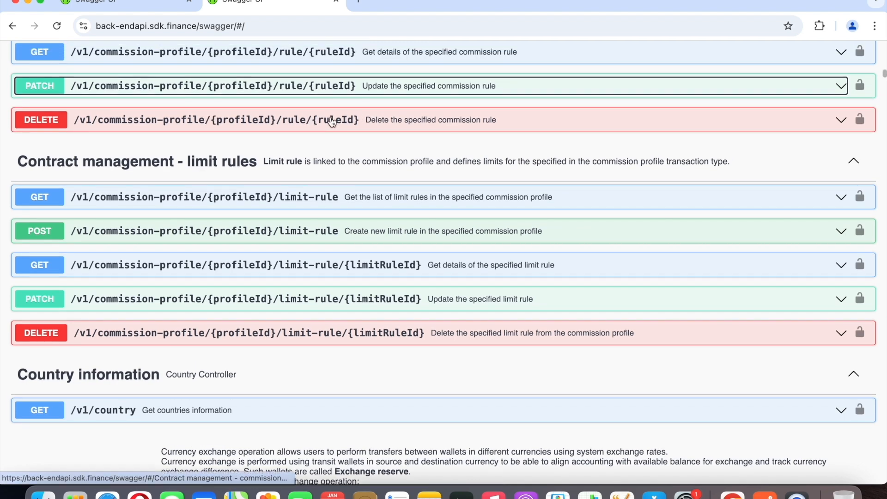
Expand the POST /v1/commission-profile/{profileId}/rule/{ruleId}/condition documentation and read its description, parameters and example request body.
{"action": "scroll", "coordinate": [331, 122], "scroll_direction": "up", "scroll_amount": 8}
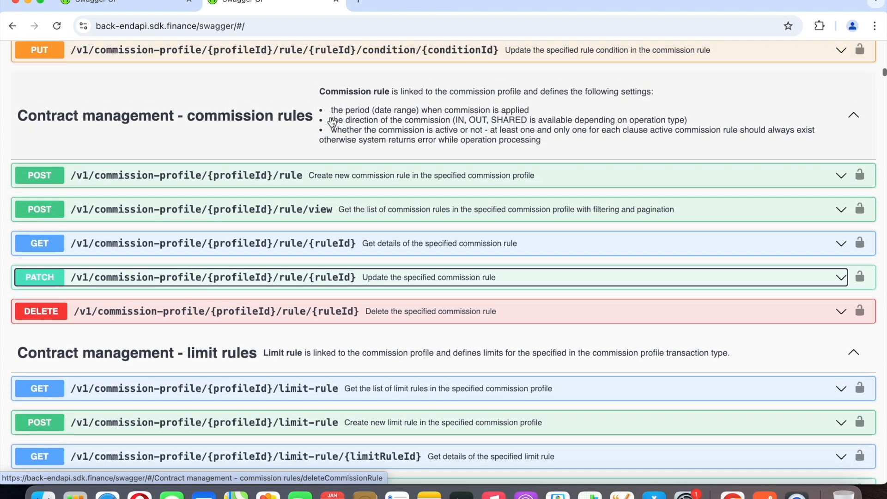
{"action": "scroll", "coordinate": [331, 122], "scroll_direction": "up", "scroll_amount": 2}
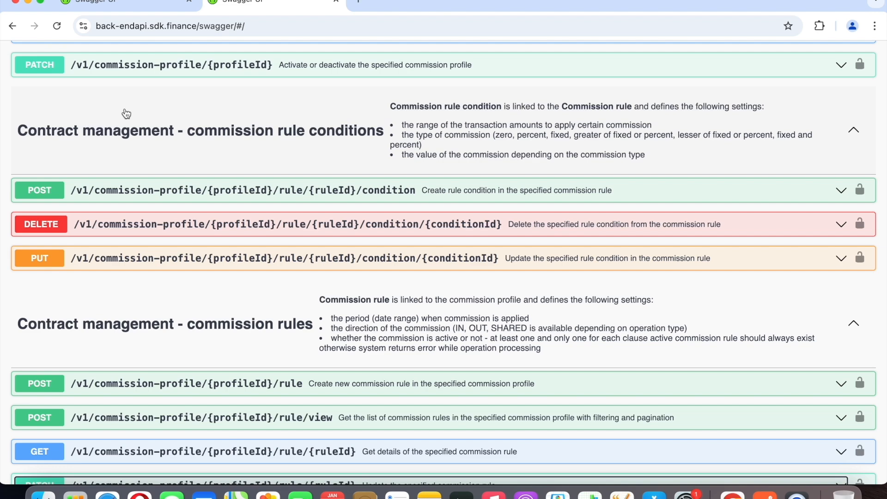
{"action": "left_click", "coordinate": [839, 191]}
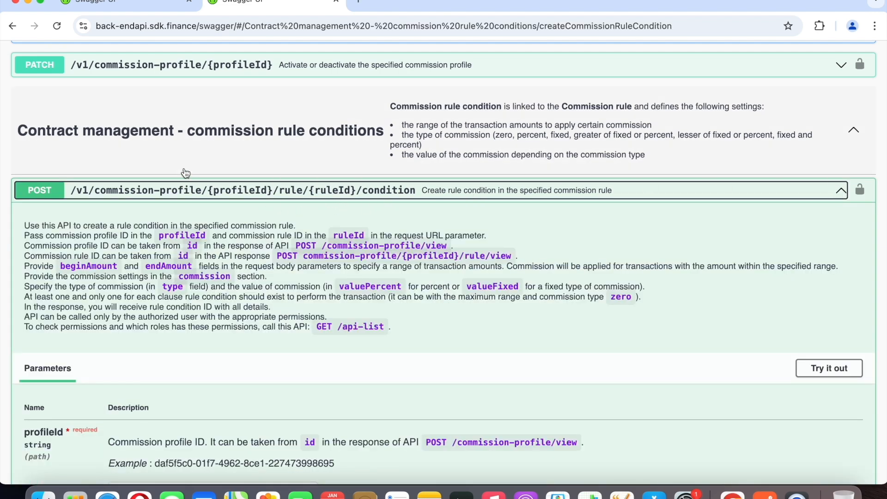
{"action": "scroll", "coordinate": [193, 214], "scroll_direction": "down", "scroll_amount": 2}
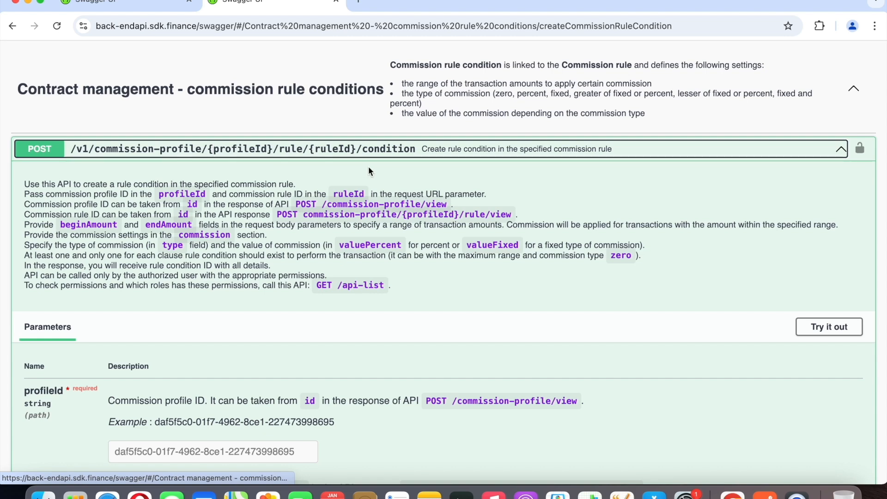
{"action": "scroll", "coordinate": [323, 167], "scroll_direction": "down", "scroll_amount": 10}
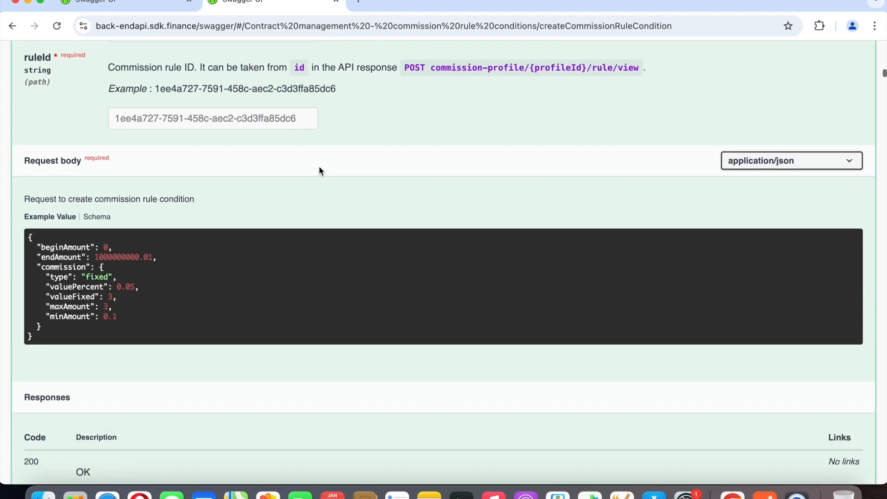
{"action": "scroll", "coordinate": [318, 171], "scroll_direction": "down", "scroll_amount": 1}
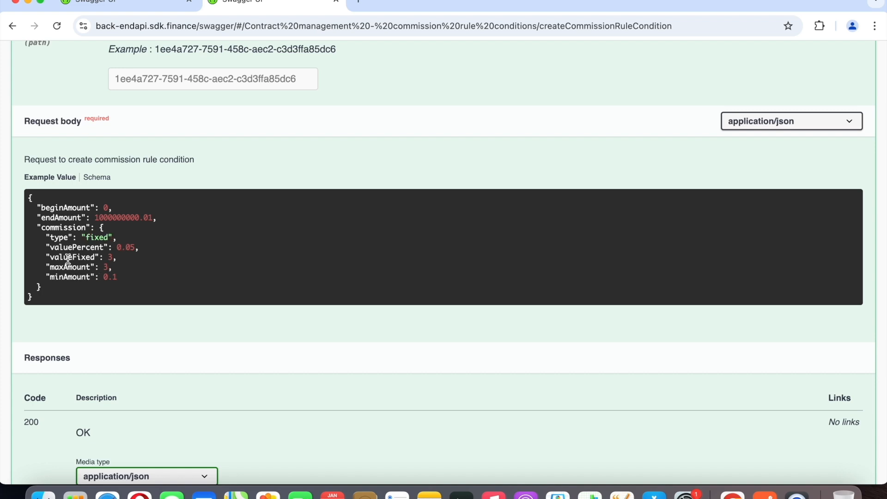
Switch to Postman and replace the profileId placeholder in the Create a rule condition request URL with the created commission profile's id.
{"action": "left_click", "coordinate": [765, 493]}
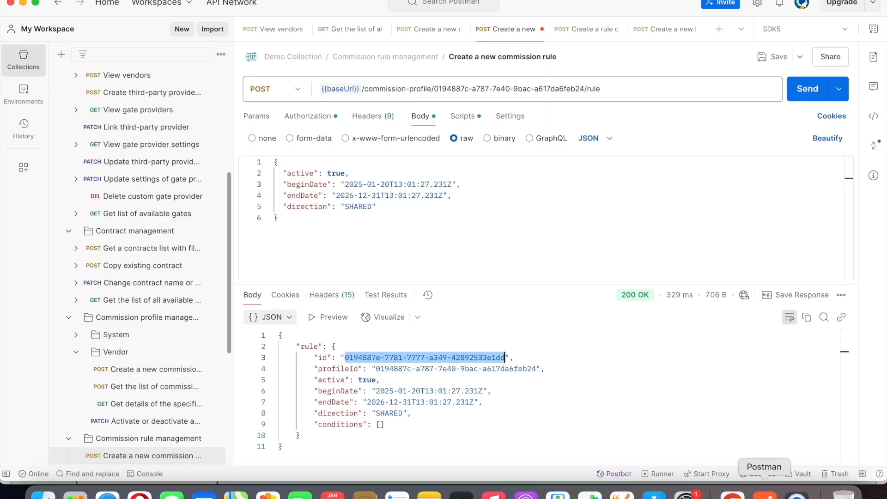
{"action": "left_click", "coordinate": [591, 29]}
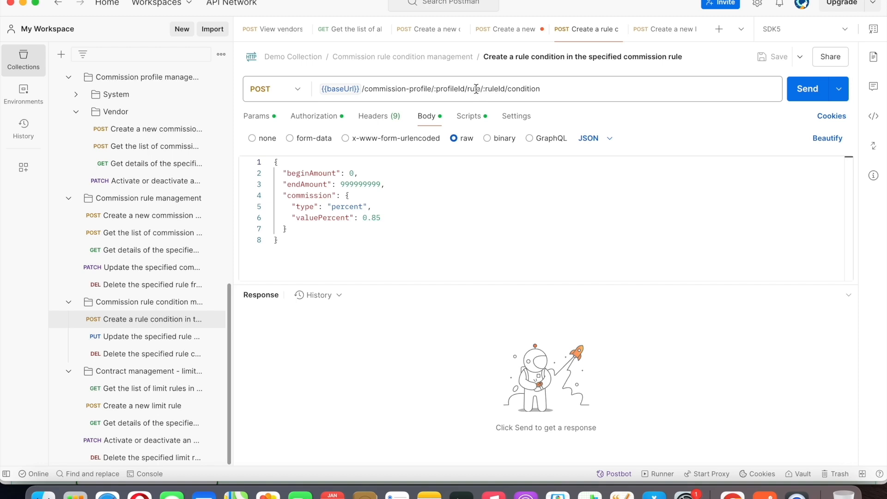
{"action": "left_click", "coordinate": [433, 31]}
{"action": "right_click", "coordinate": [375, 357]}
{"action": "left_click", "coordinate": [397, 397]}
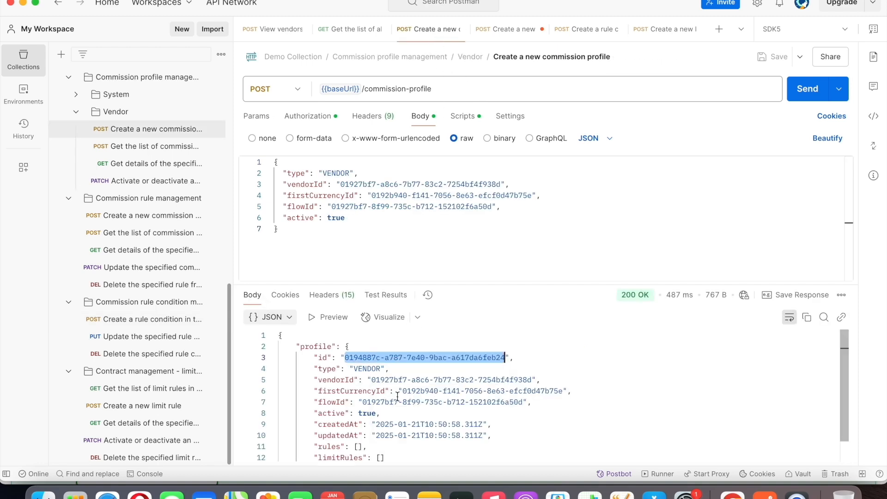
{"action": "left_click", "coordinate": [564, 31]}
{"action": "left_click_drag", "start_coordinate": [434, 89], "coordinate": [453, 90]}
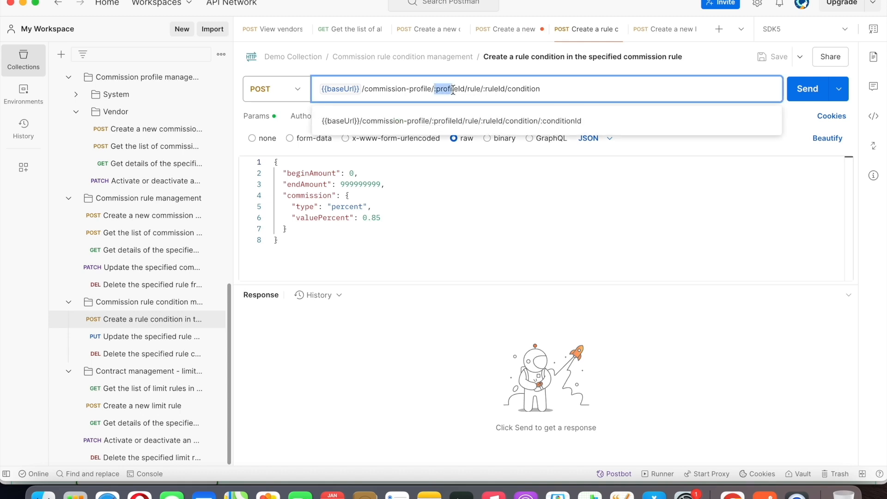
{"action": "left_click", "coordinate": [465, 89]}
{"action": "key", "text": "BackSpace"}
{"action": "key", "text": "BackSpace"}
{"action": "key", "text": "BackSpace"}
{"action": "key", "text": "BackSpace"}
{"action": "key", "text": "BackSpace"}
{"action": "key", "text": "BackSpace"}
{"action": "key", "text": "BackSpace"}
{"action": "key", "text": "BackSpace"}
{"action": "key", "text": "BackSpace"}
{"action": "key", "text": "BackSpace"}
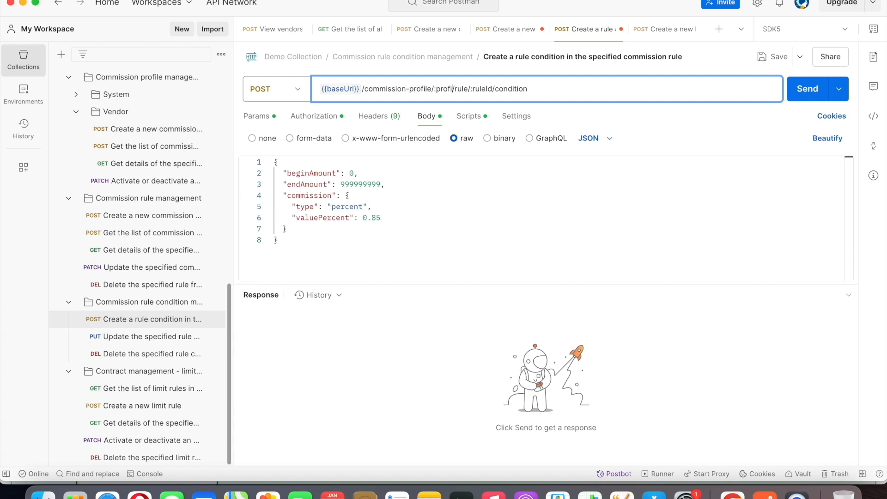
{"action": "key", "text": "super+v"}
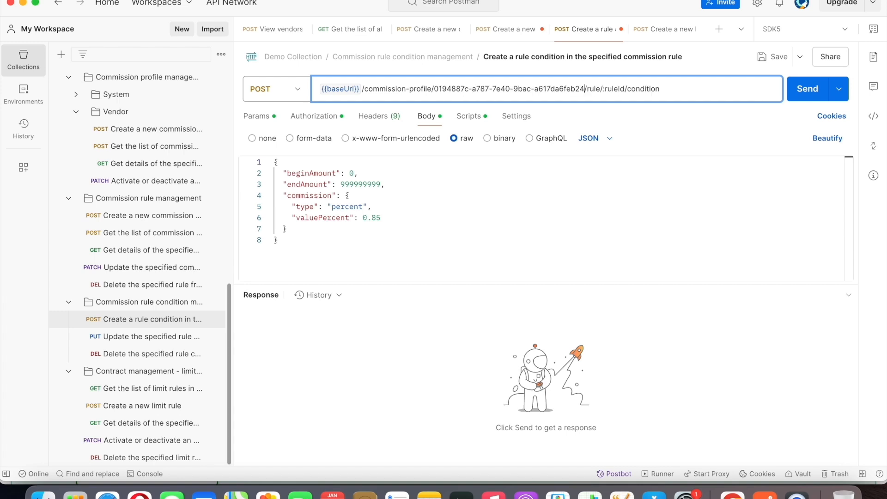
Replace the ruleId placeholder in the Create a rule condition request URL with the id from the created commission rule's response.
{"action": "left_click", "coordinate": [499, 37]}
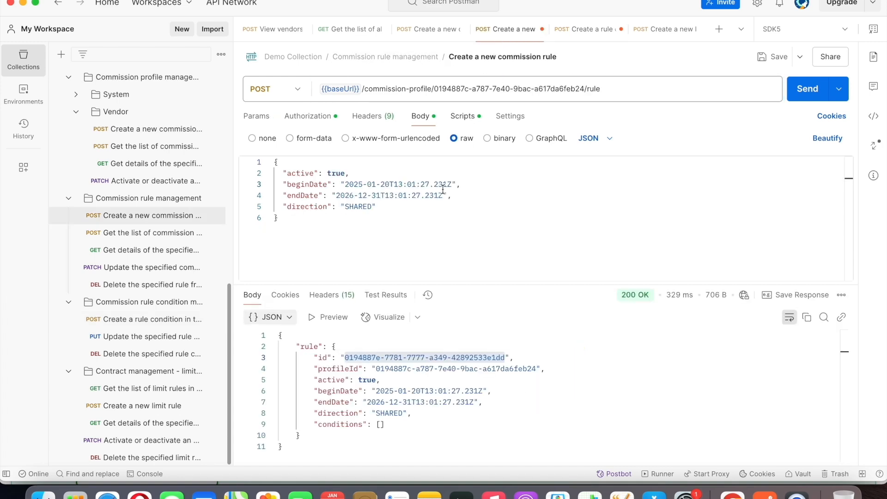
{"action": "right_click", "coordinate": [385, 358]}
{"action": "left_click", "coordinate": [401, 398]}
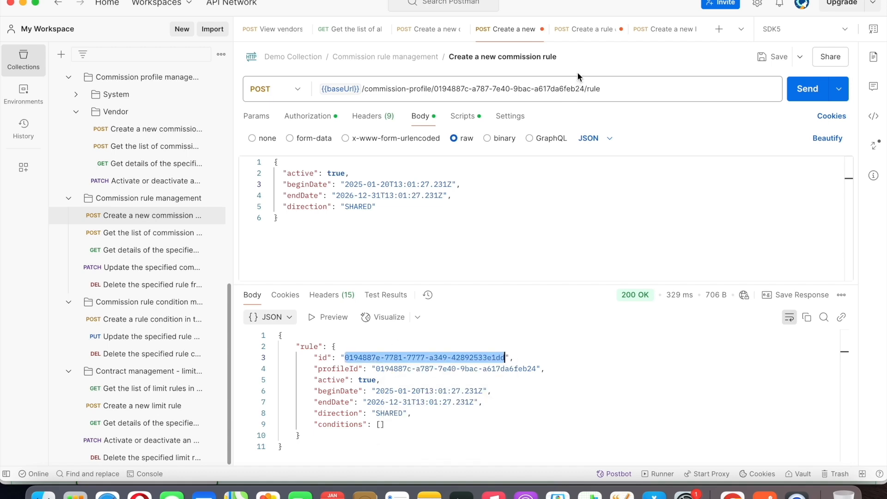
{"action": "left_click", "coordinate": [592, 30]}
{"action": "left_click", "coordinate": [609, 90]}
{"action": "left_click_drag", "start_coordinate": [605, 90], "coordinate": [620, 89]}
{"action": "key", "text": "BackSpace"}
{"action": "key", "text": "BackSpace"}
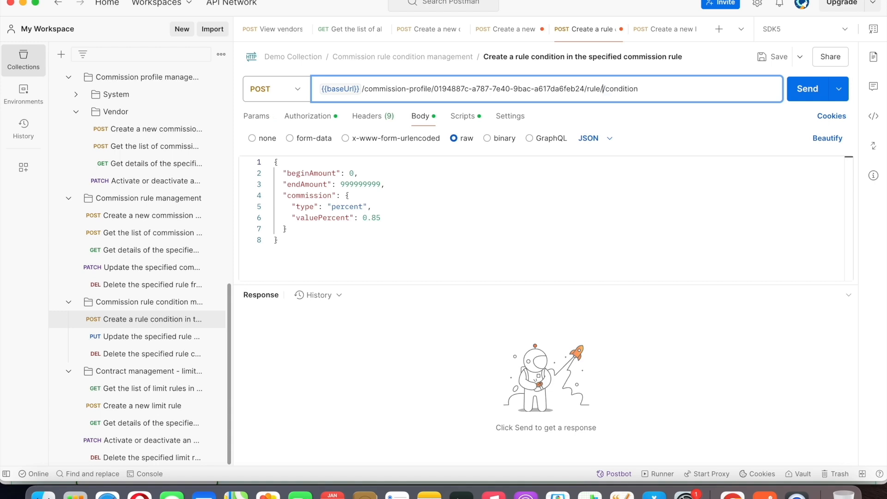
{"action": "key", "text": "super+v"}
Send the Create a rule condition request with beginAmount 0, endAmount 999999999, type percent and valuePercent 0.85.
{"action": "left_click", "coordinate": [528, 218]}
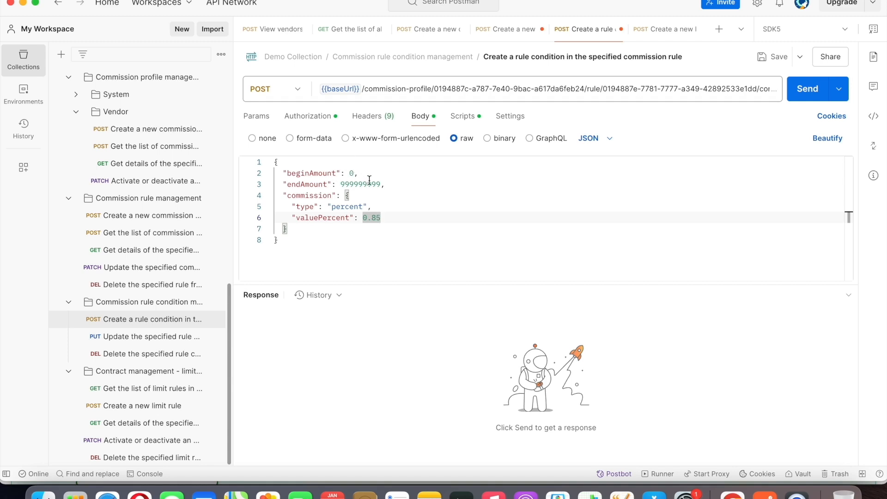
{"action": "left_click", "coordinate": [347, 246]}
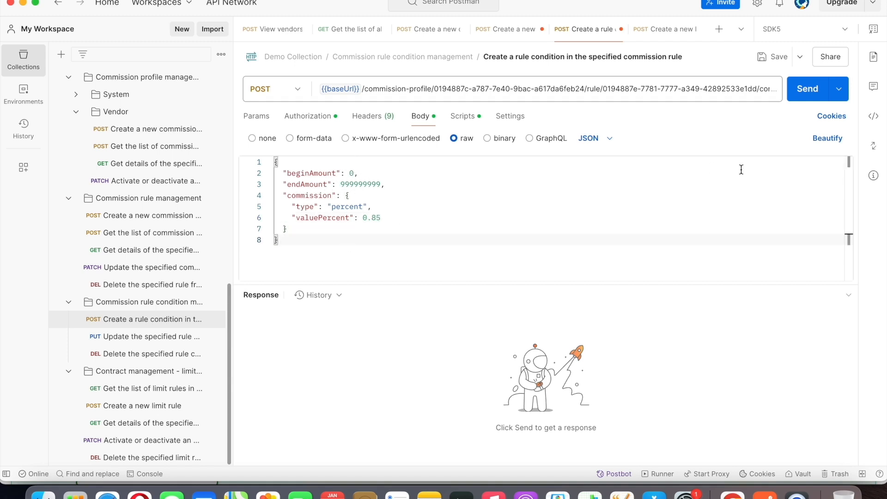
{"action": "left_click", "coordinate": [807, 94]}
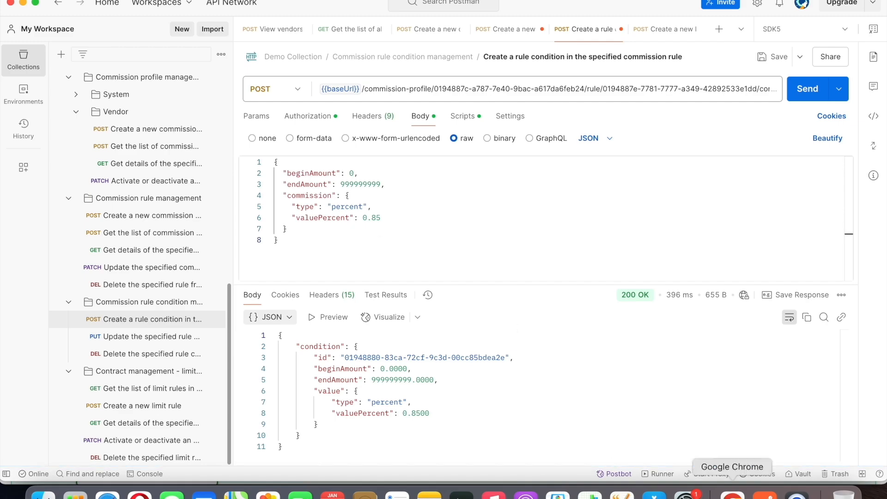
Collapse the POST condition documentation in Chrome, and return to Postman to highlight the created condition's id in the response.
{"action": "left_click", "coordinate": [732, 493]}
{"action": "scroll", "coordinate": [789, 204], "scroll_direction": "up", "scroll_amount": 10}
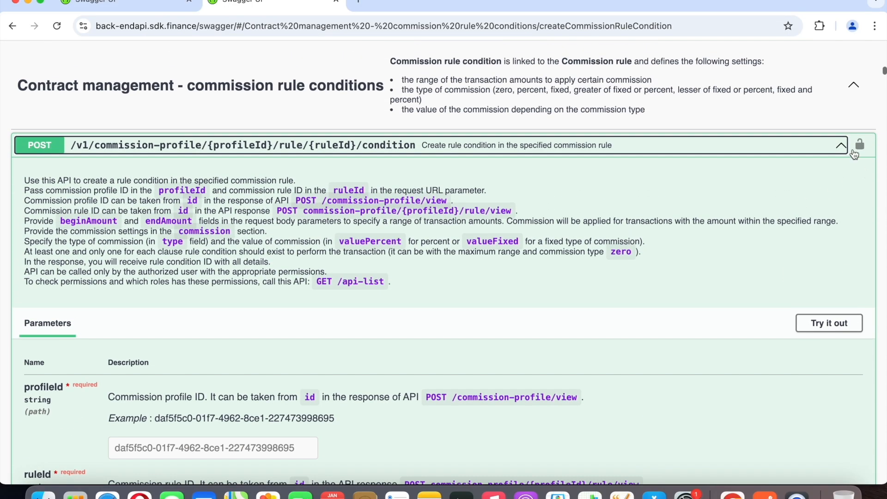
{"action": "left_click", "coordinate": [842, 146]}
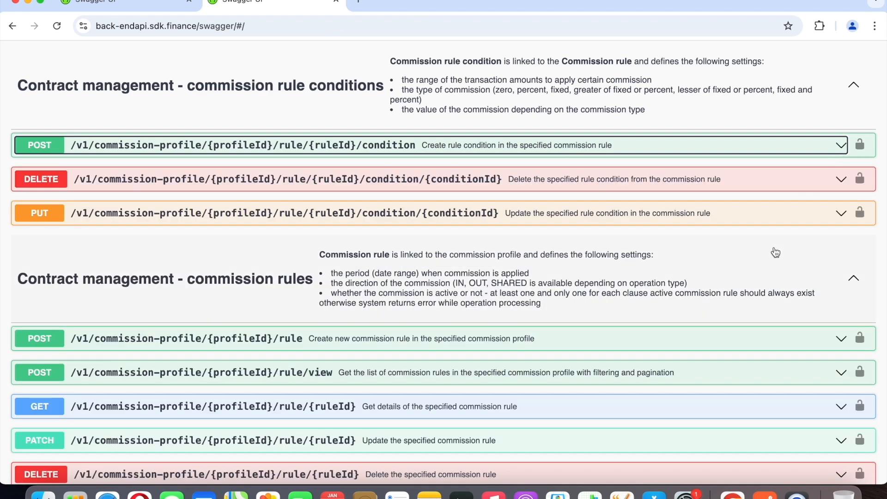
{"action": "scroll", "coordinate": [773, 252], "scroll_direction": "down", "scroll_amount": 1}
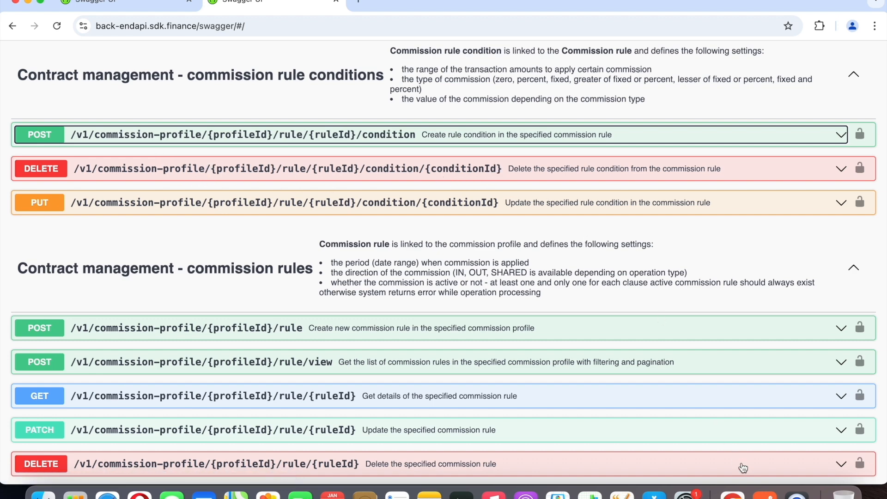
{"action": "left_click", "coordinate": [763, 494]}
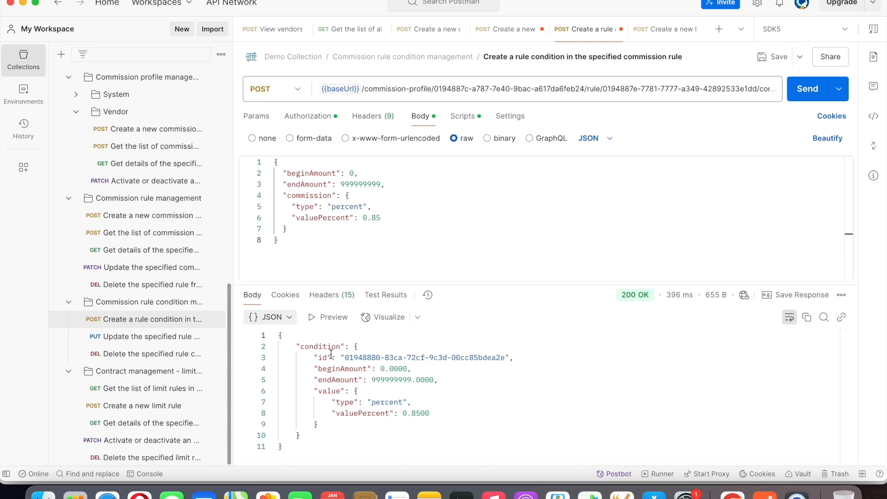
{"action": "left_click_drag", "start_coordinate": [345, 358], "coordinate": [505, 358]}
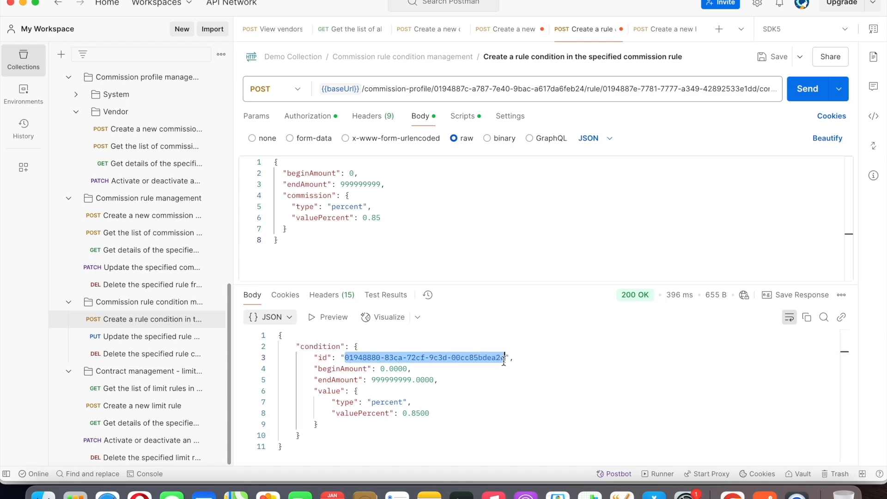
Switch to Chrome, read the PUT /v1/commission-profile/{profileId}/rule/{ruleId}/condition/{conditionId} documentation and example request body, and collapse it.
{"action": "left_click", "coordinate": [733, 494]}
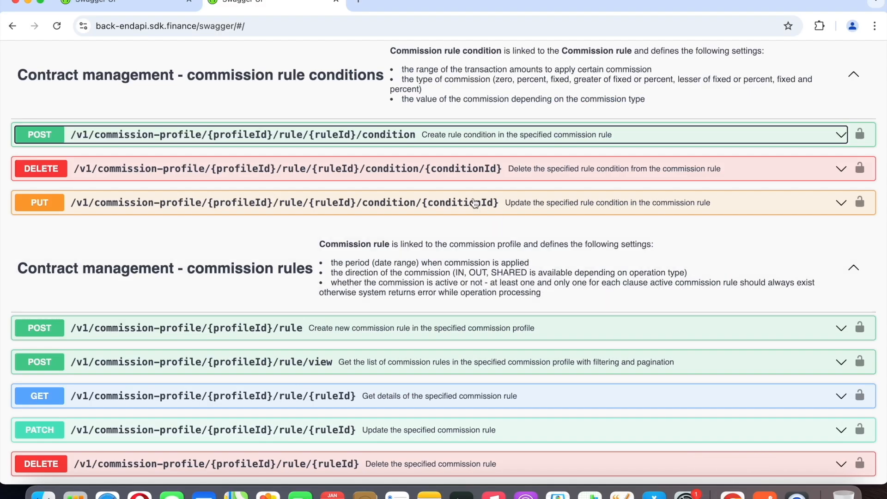
{"action": "left_click", "coordinate": [606, 209]}
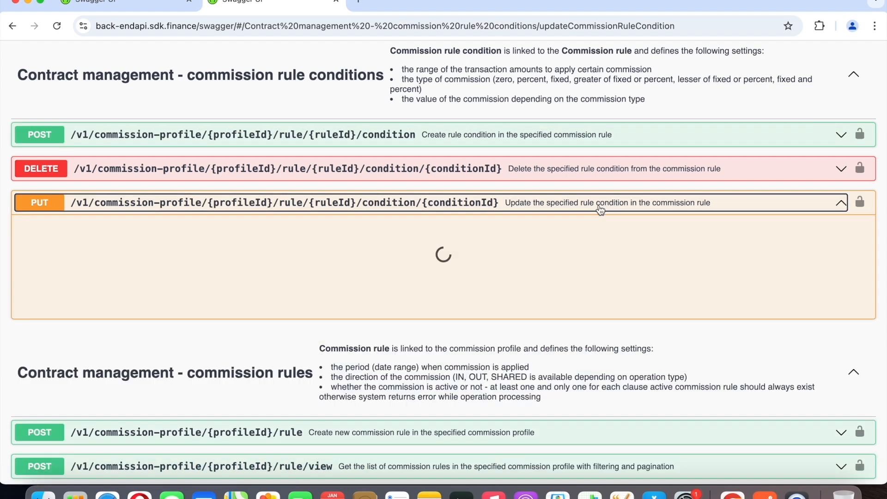
{"action": "scroll", "coordinate": [464, 314], "scroll_direction": "down", "scroll_amount": 6}
{"action": "scroll", "coordinate": [465, 314], "scroll_direction": "down", "scroll_amount": 5}
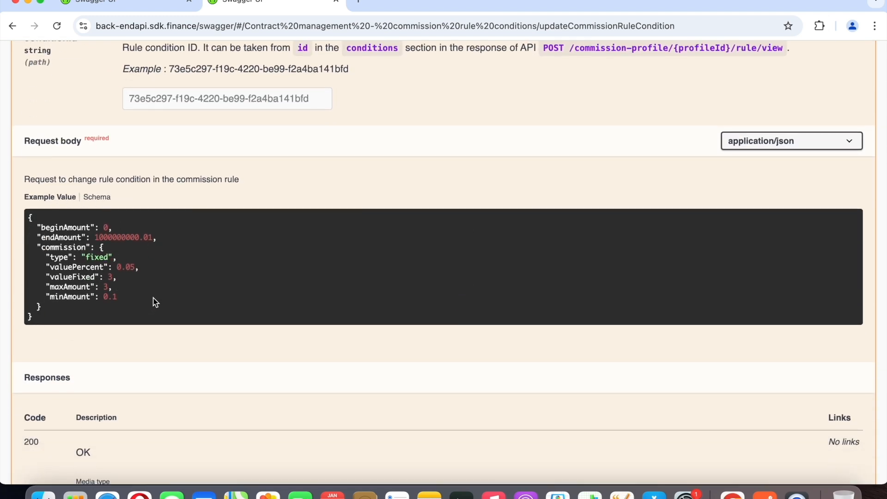
{"action": "scroll", "coordinate": [284, 267], "scroll_direction": "up", "scroll_amount": 10}
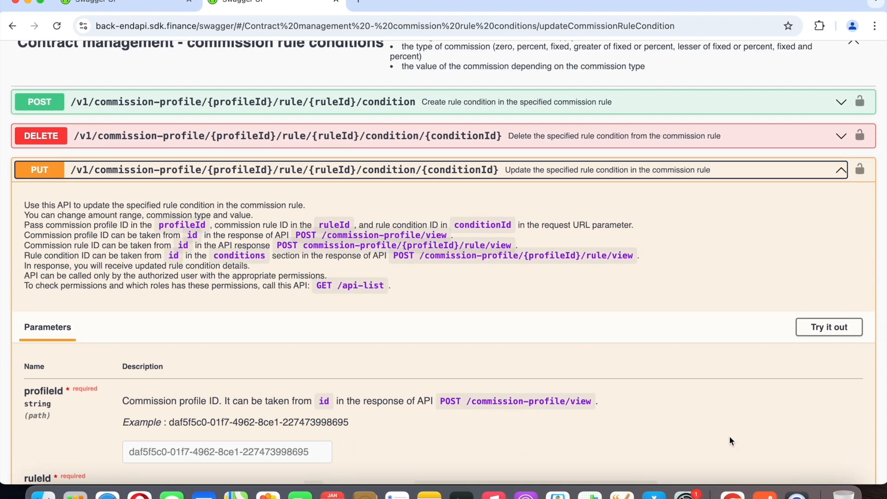
{"action": "left_click", "coordinate": [844, 175]}
Find the limit rules section in Swagger and read the POST /v1/commission-profile/{profileId}/limit-rule documentation and its example request body.
{"action": "scroll", "coordinate": [771, 303], "scroll_direction": "down", "scroll_amount": 5}
{"action": "scroll", "coordinate": [771, 303], "scroll_direction": "down", "scroll_amount": 1}
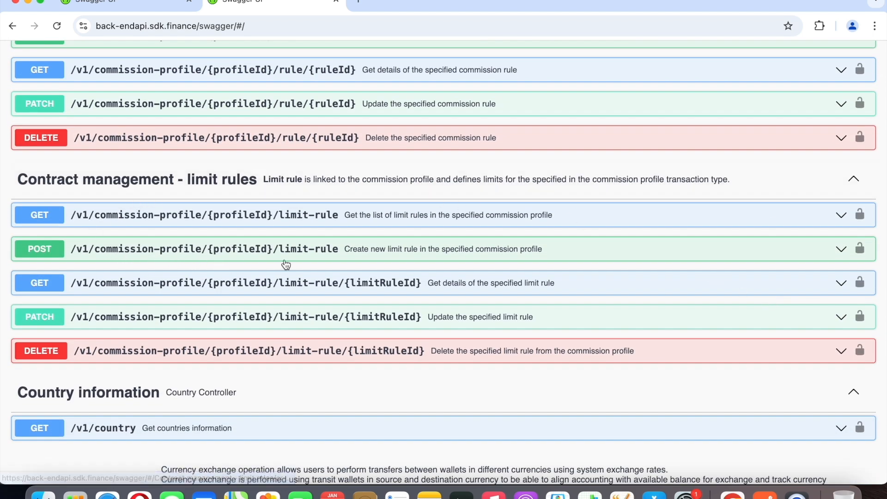
{"action": "left_click", "coordinate": [838, 252]}
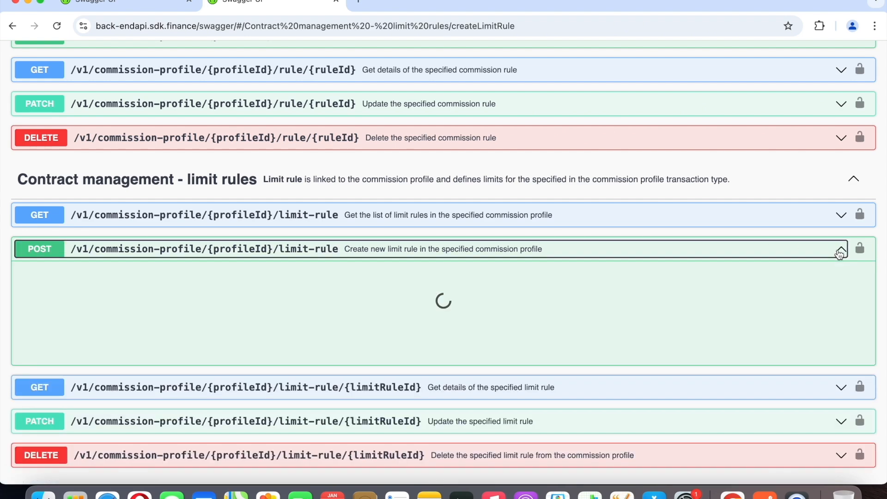
{"action": "scroll", "coordinate": [665, 311], "scroll_direction": "down", "scroll_amount": 3}
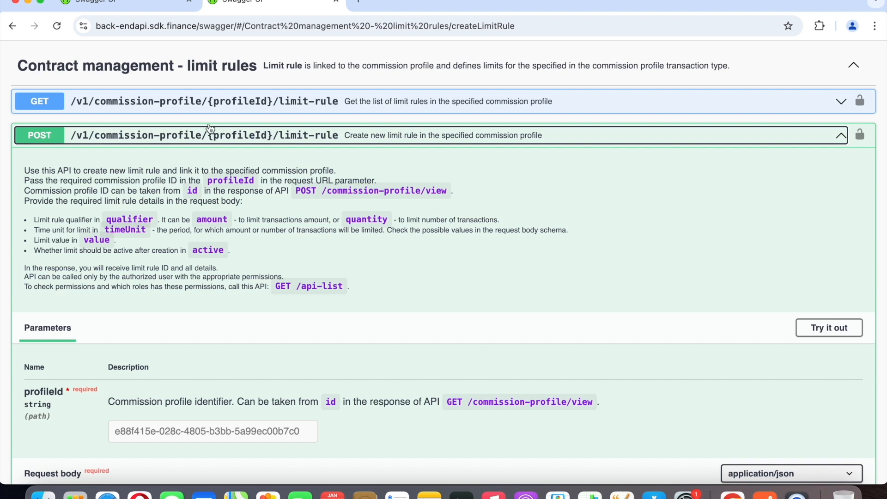
{"action": "scroll", "coordinate": [212, 178], "scroll_direction": "down", "scroll_amount": 3}
{"action": "scroll", "coordinate": [212, 178], "scroll_direction": "down", "scroll_amount": 5}
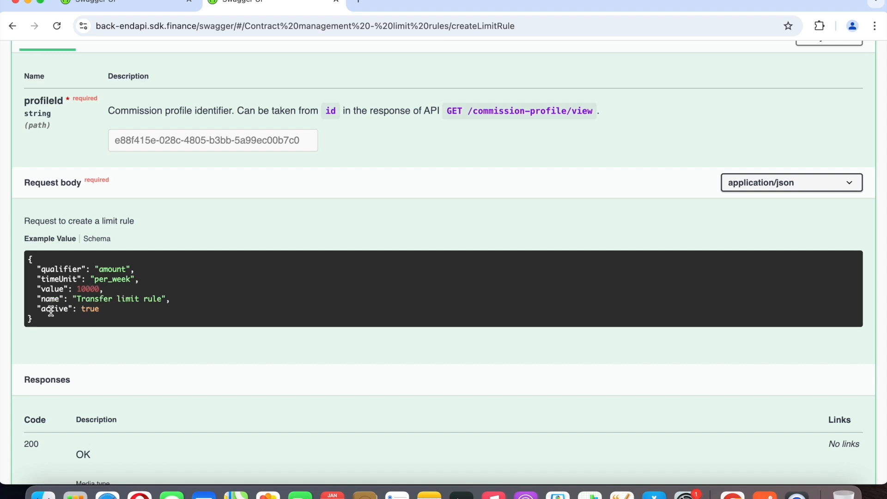
Switch to Postman and copy the profile id from the response of the Create a new commission profile request.
{"action": "left_click", "coordinate": [766, 493]}
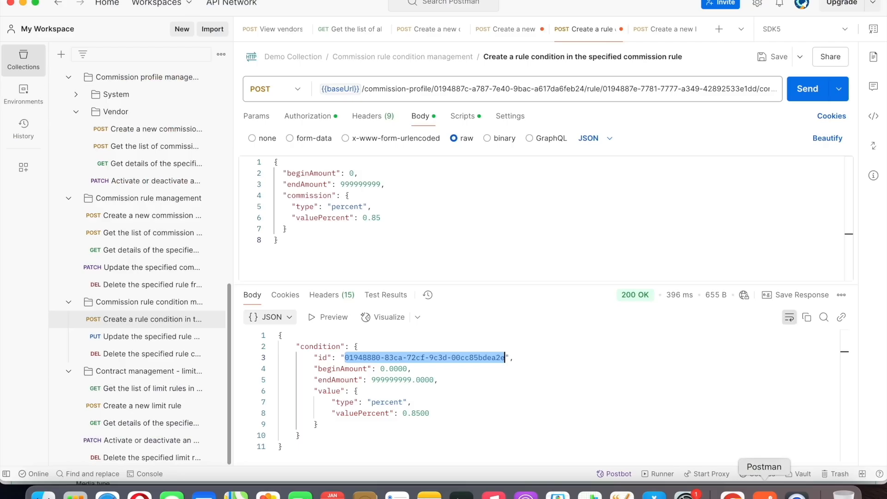
{"action": "left_click", "coordinate": [665, 29]}
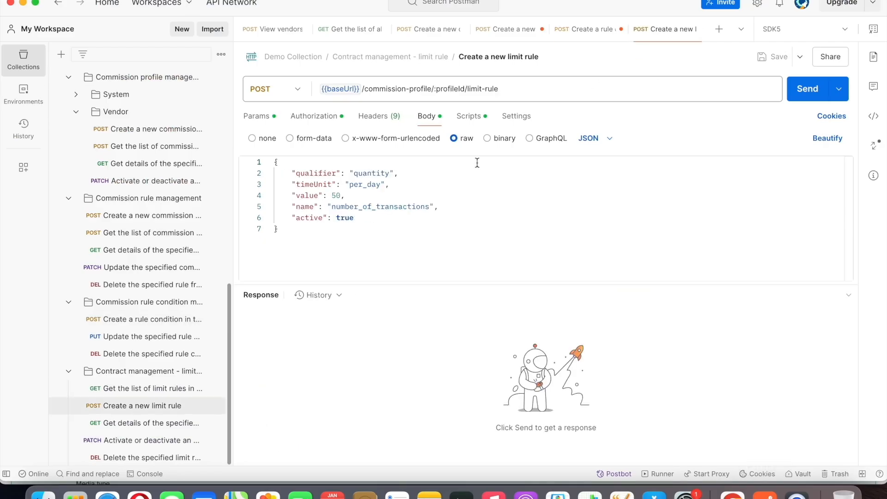
{"action": "left_click", "coordinate": [419, 31]}
{"action": "right_click", "coordinate": [403, 357]}
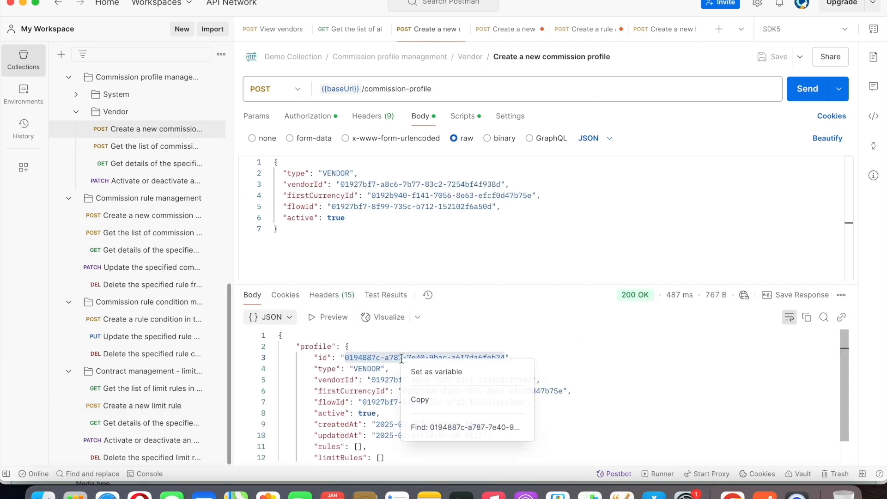
{"action": "left_click", "coordinate": [420, 399]}
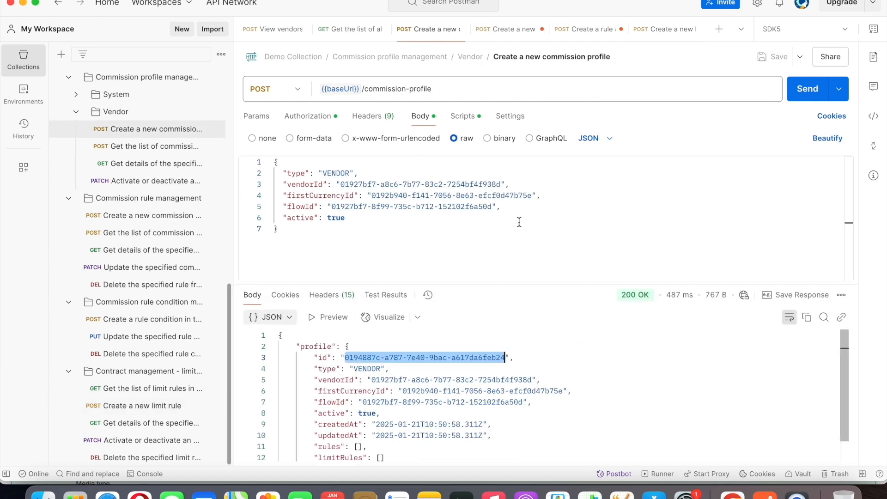
Replace profileId in the Create a new limit rule URL with the copied id and send it with quantity, per_day, value 50, name number_of_transactions, active true.
{"action": "left_click", "coordinate": [665, 29]}
{"action": "double_click", "coordinate": [457, 89]}
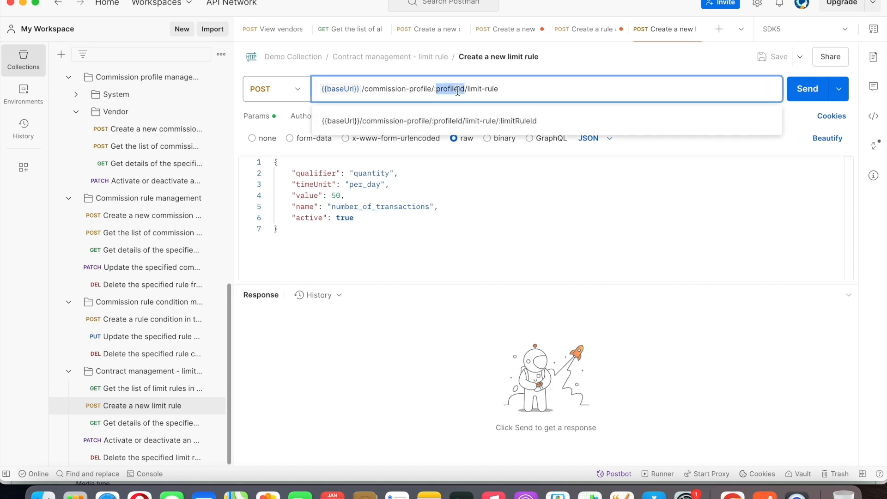
{"action": "key", "text": "super+v"}
{"action": "left_click", "coordinate": [540, 190]}
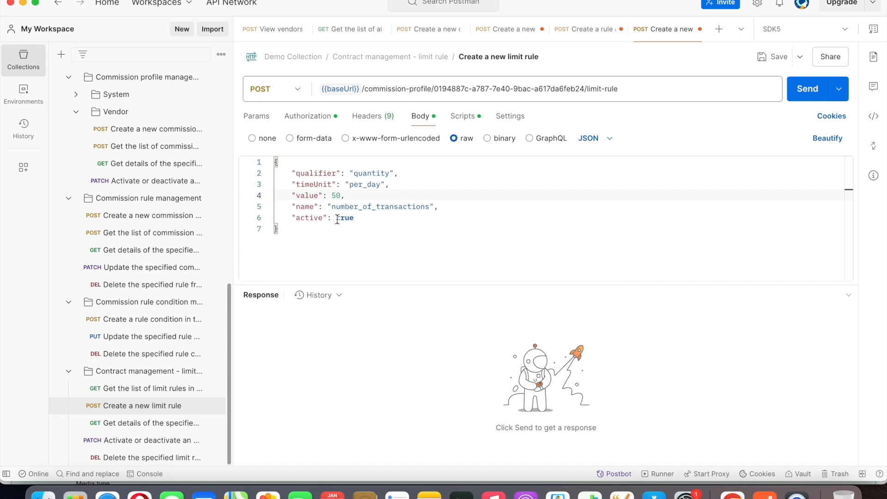
{"action": "left_click", "coordinate": [804, 93]}
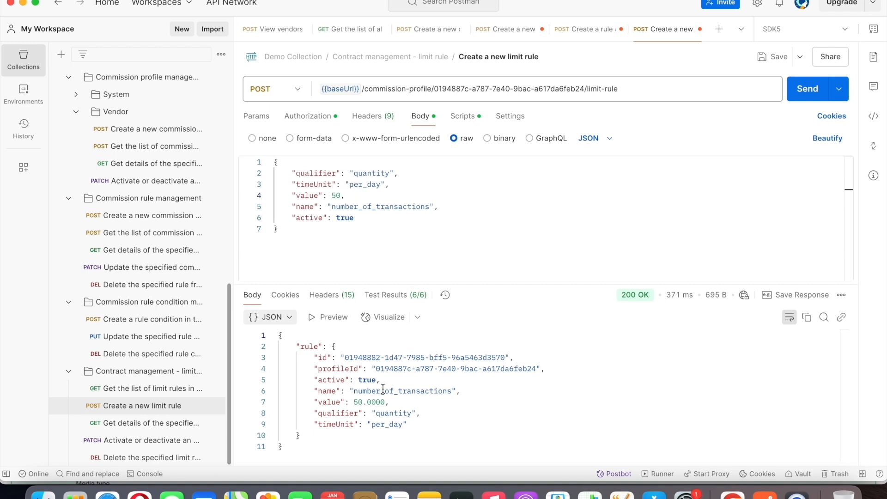
Collapse the POST limit-rule documentation in Chrome, and return to Postman to highlight the created limit rule's id in the response.
{"action": "left_click", "coordinate": [732, 494]}
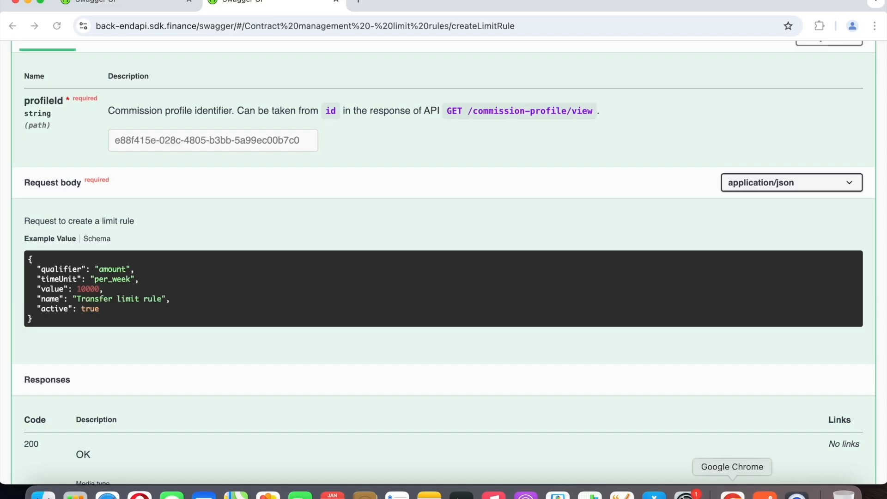
{"action": "scroll", "coordinate": [764, 290], "scroll_direction": "up", "scroll_amount": 10}
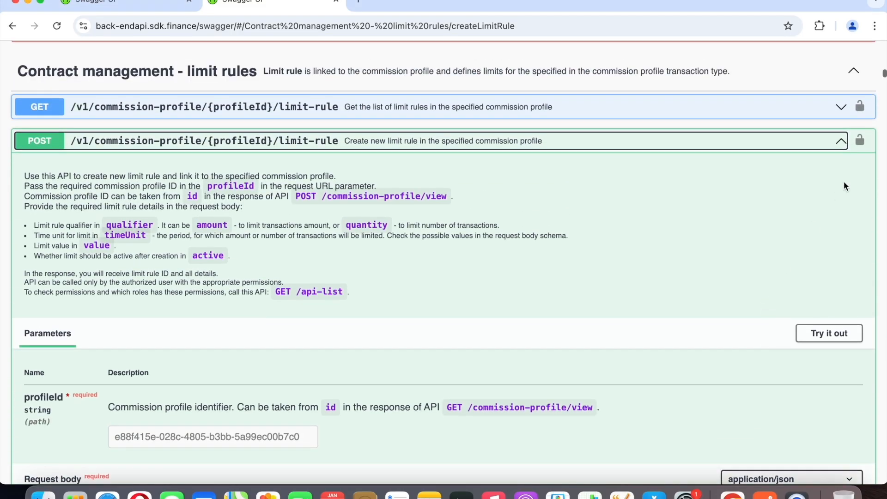
{"action": "left_click", "coordinate": [841, 142]}
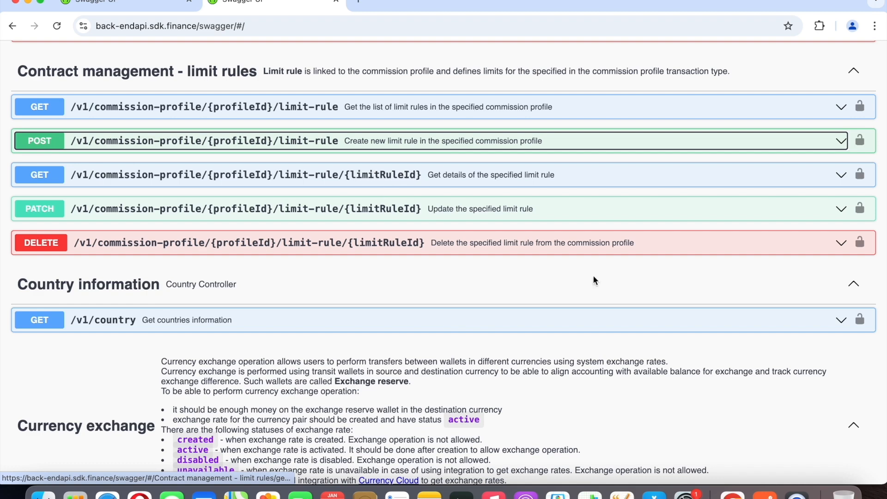
{"action": "left_click", "coordinate": [762, 494]}
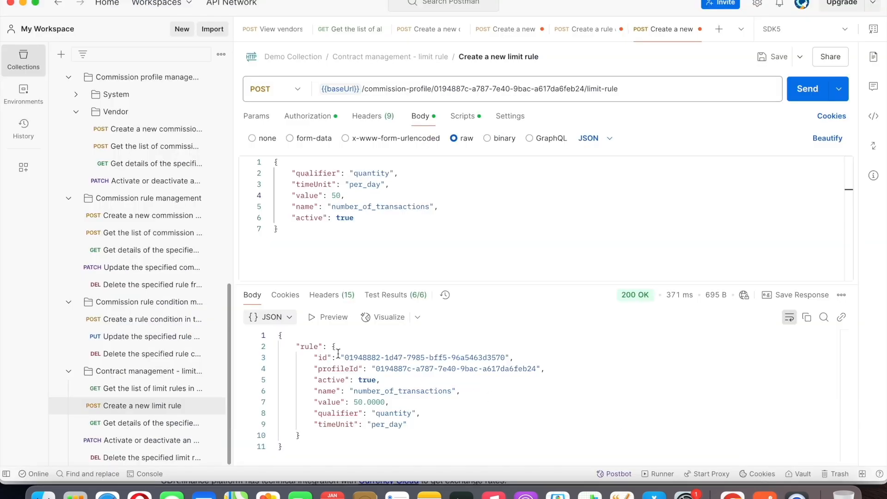
{"action": "left_click_drag", "start_coordinate": [344, 354], "coordinate": [500, 354]}
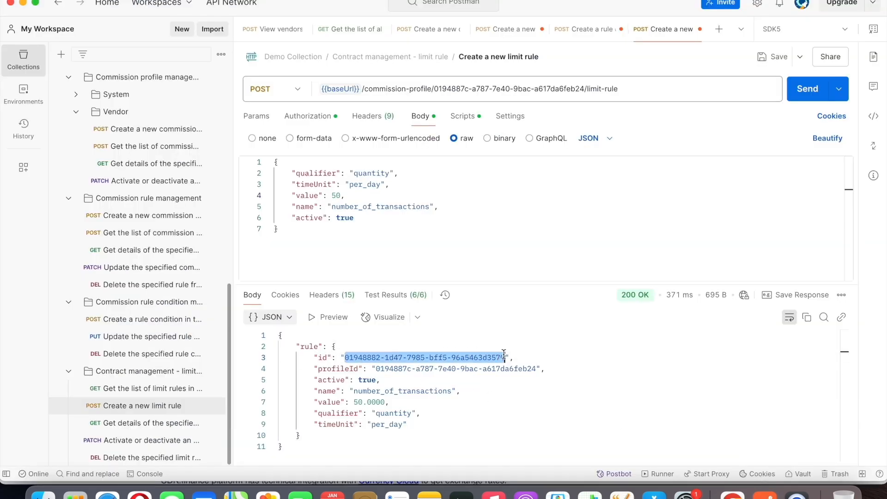
Switch to Chrome, read the PATCH /v1/commission-profile/{profileId}/limit-rule/{limitRuleId} documentation and example request body, and collapse it.
{"action": "left_click", "coordinate": [732, 494]}
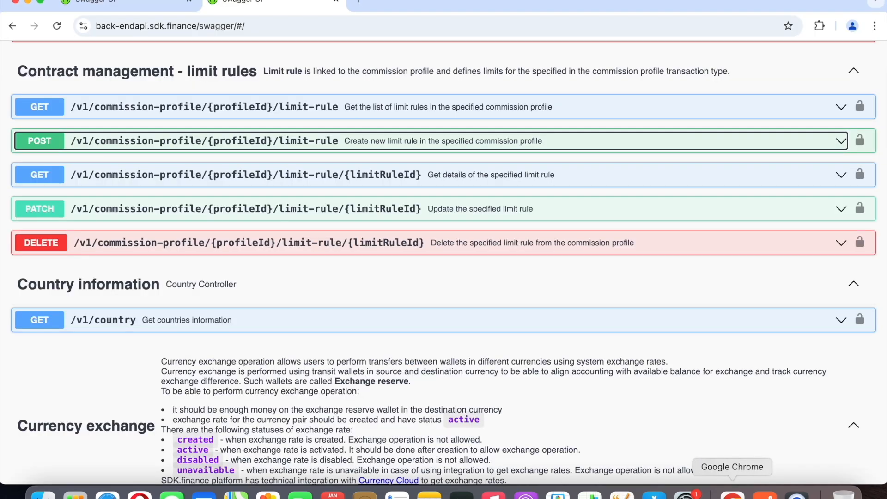
{"action": "left_click", "coordinate": [556, 215]}
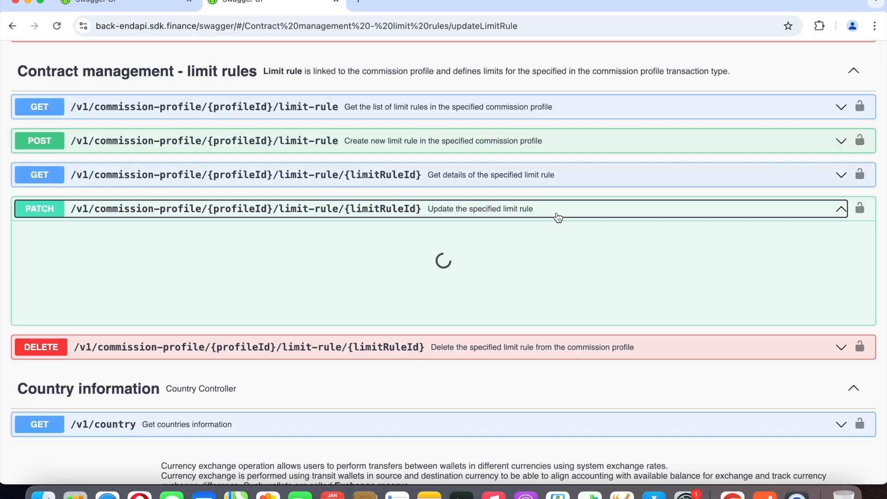
{"action": "scroll", "coordinate": [351, 277], "scroll_direction": "down", "scroll_amount": 10}
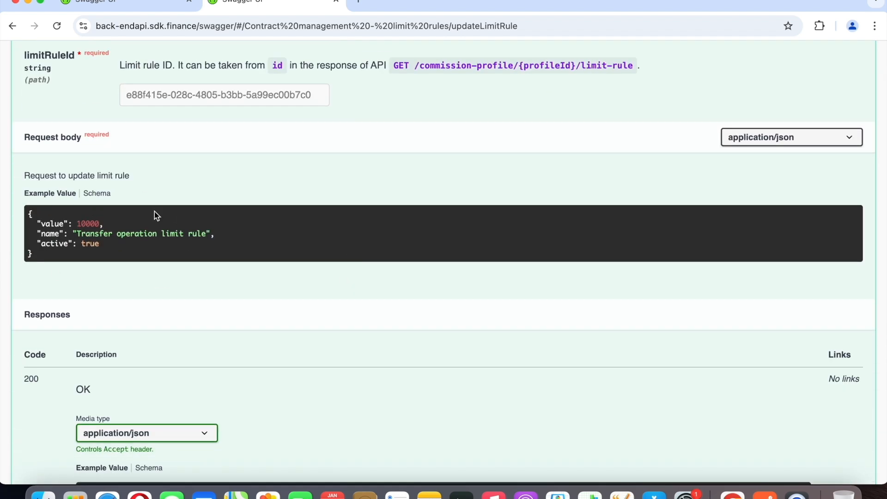
{"action": "scroll", "coordinate": [400, 245], "scroll_direction": "up", "scroll_amount": 8}
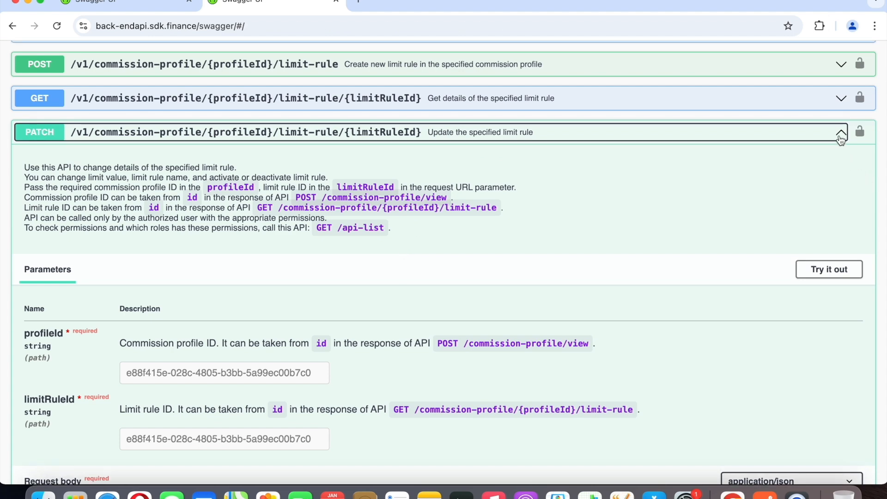
{"action": "left_click", "coordinate": [841, 134]}
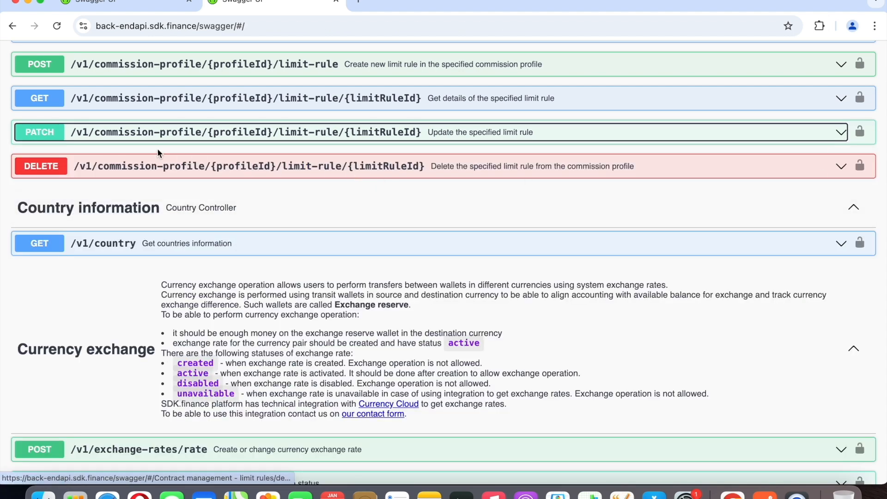